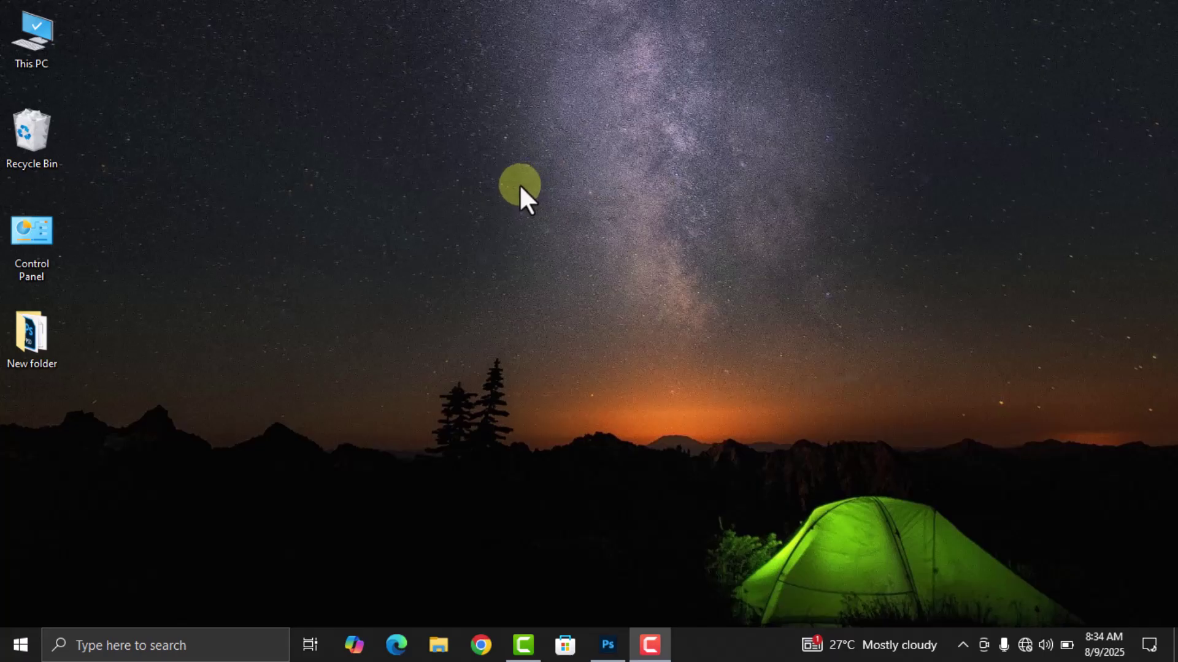
# Step: Switch to Photoshop and open the portrait b9d12556aa84a970806573ffe240e89d from New folder on the Desktop
pyautogui.click(608, 644)
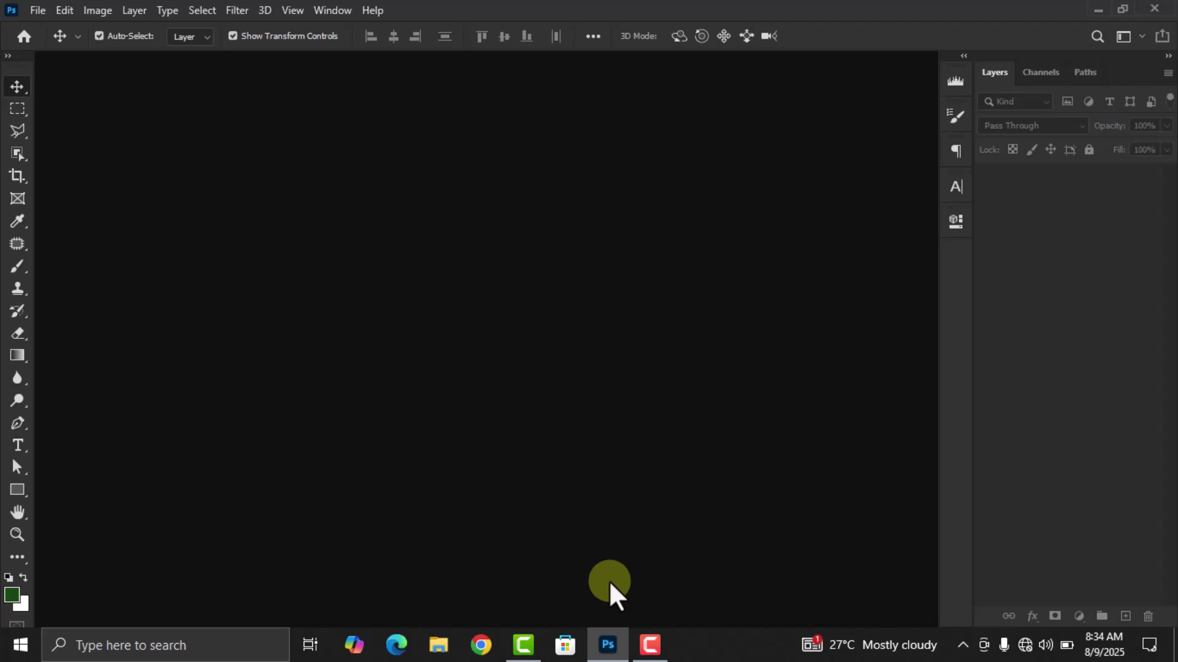
pyautogui.click(38, 11)
pyautogui.click(53, 45)
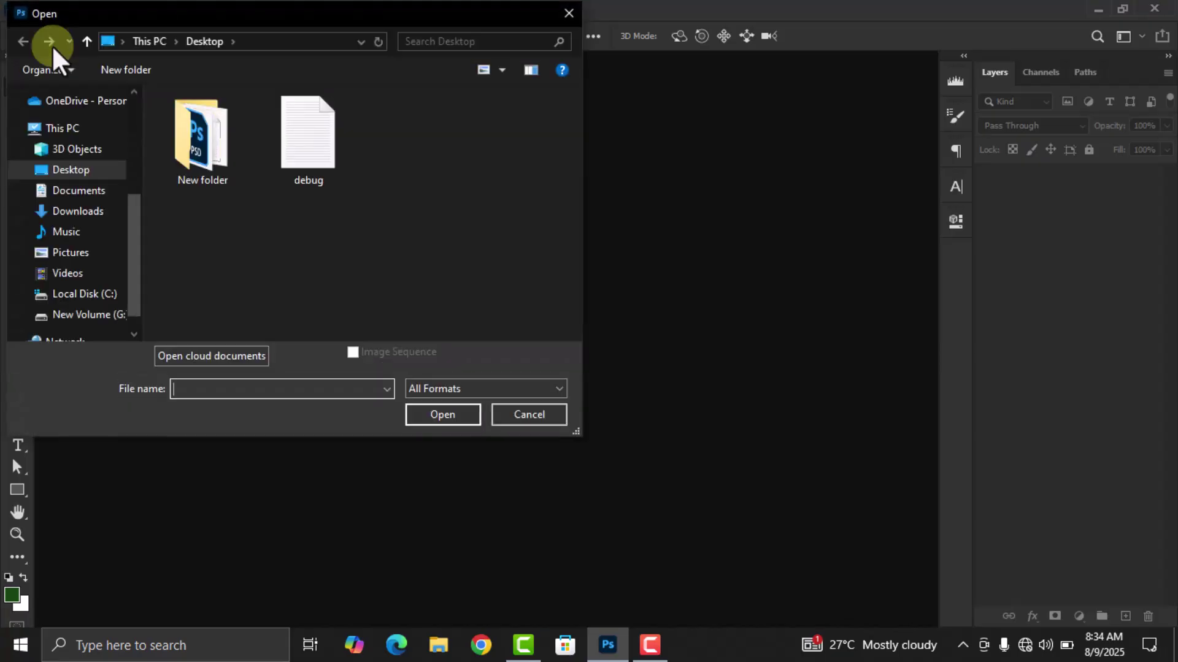
pyautogui.doubleClick(207, 132)
pyautogui.scroll(-1, 404, 193)
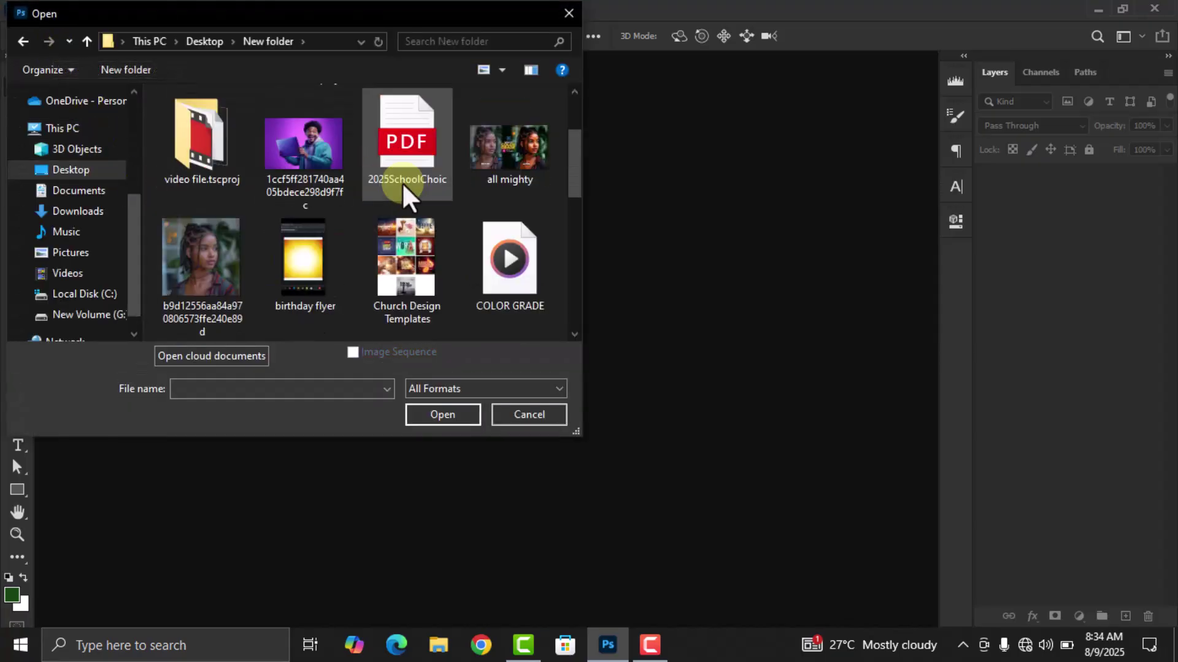
pyautogui.click(211, 264)
pyautogui.click(450, 419)
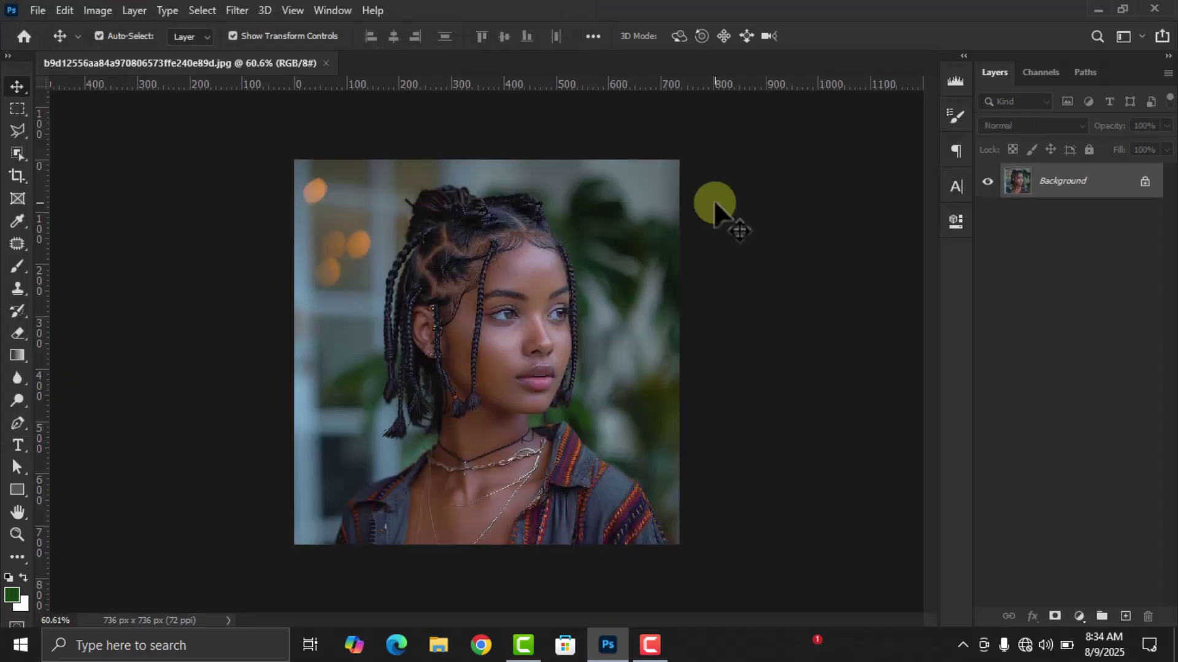
# Step: Unlock the portrait's Background layer to make it a regular editable layer
pyautogui.click(1140, 183)
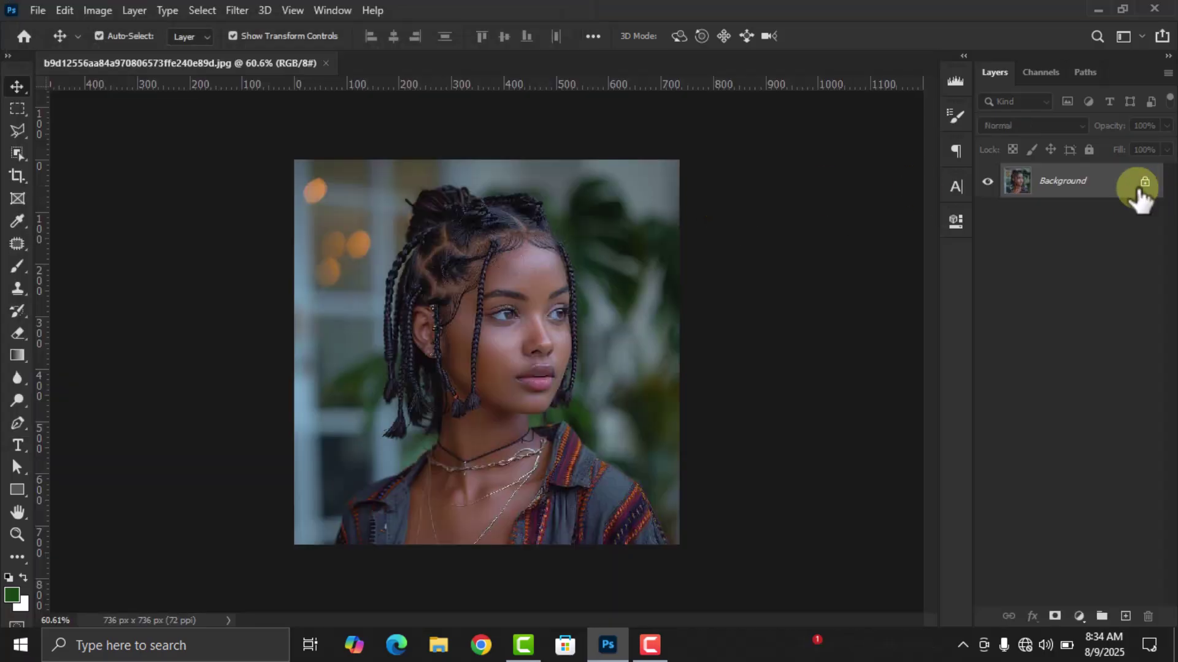
pyautogui.scroll(-1, 749, 249)
pyautogui.click(749, 250)
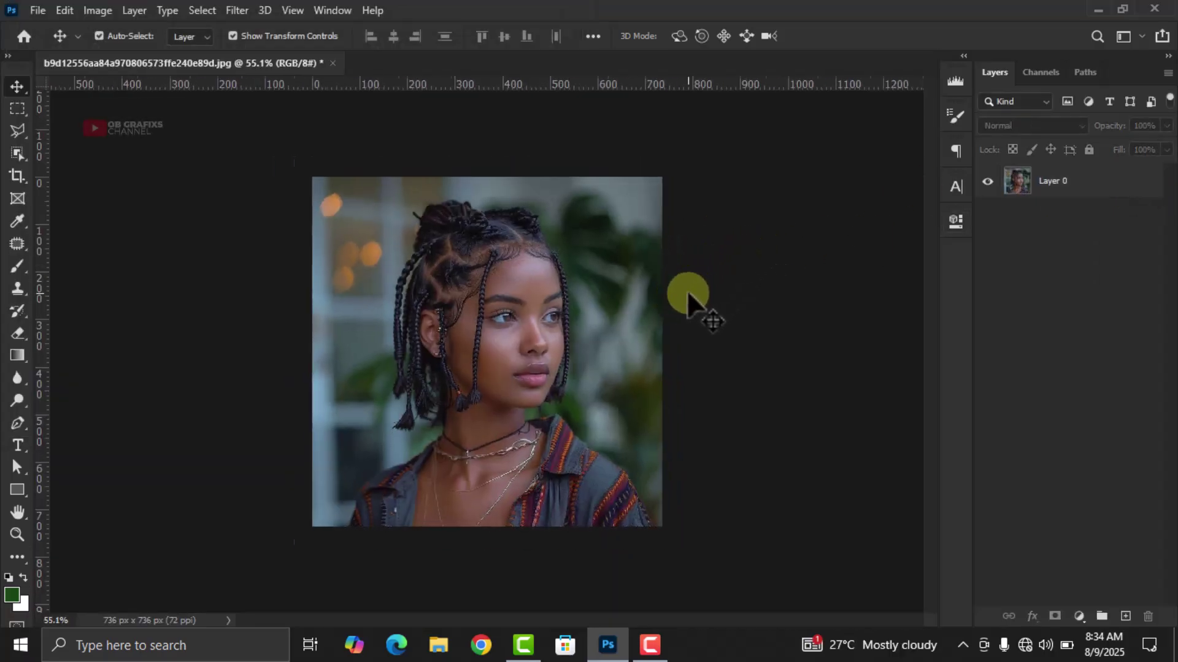
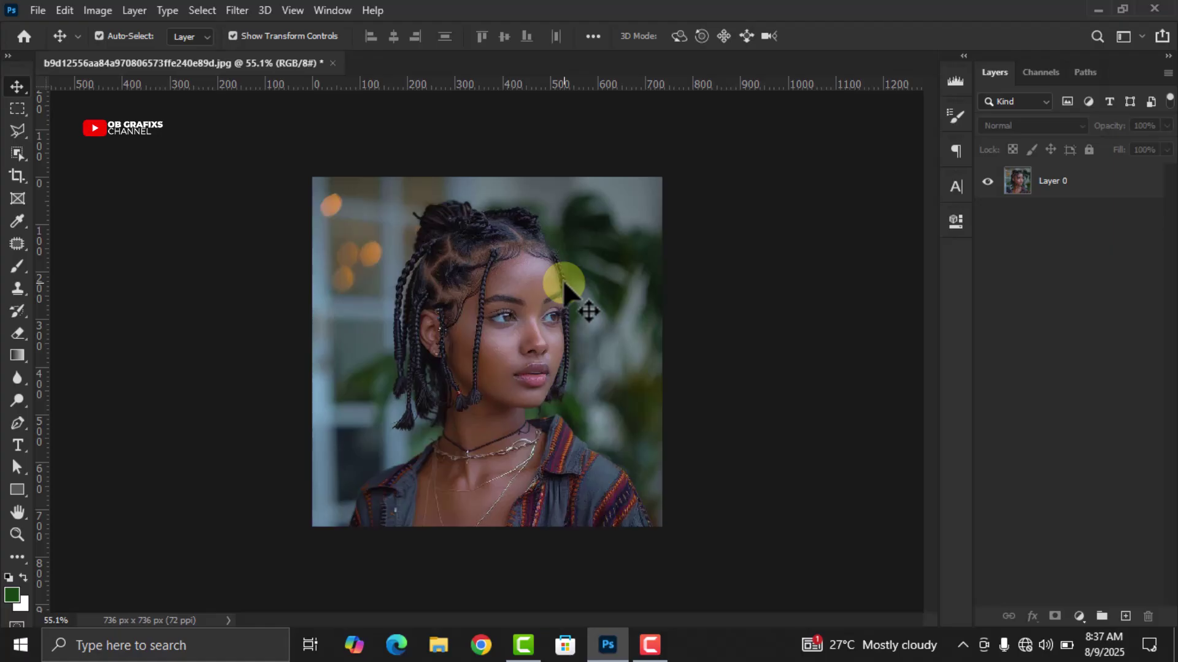
# Step: Add a Color Lookup adjustment layer above the portrait and set its 3DLUT file to Crisp_Warm.look
pyautogui.click(1124, 180)
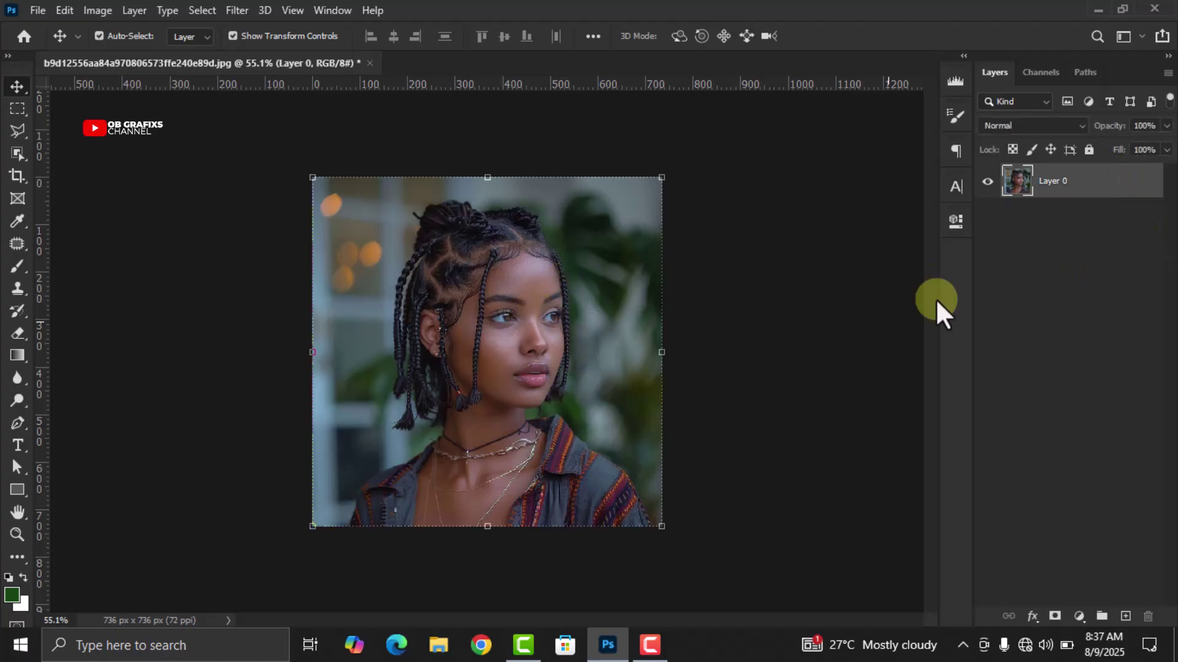
pyautogui.click(1077, 616)
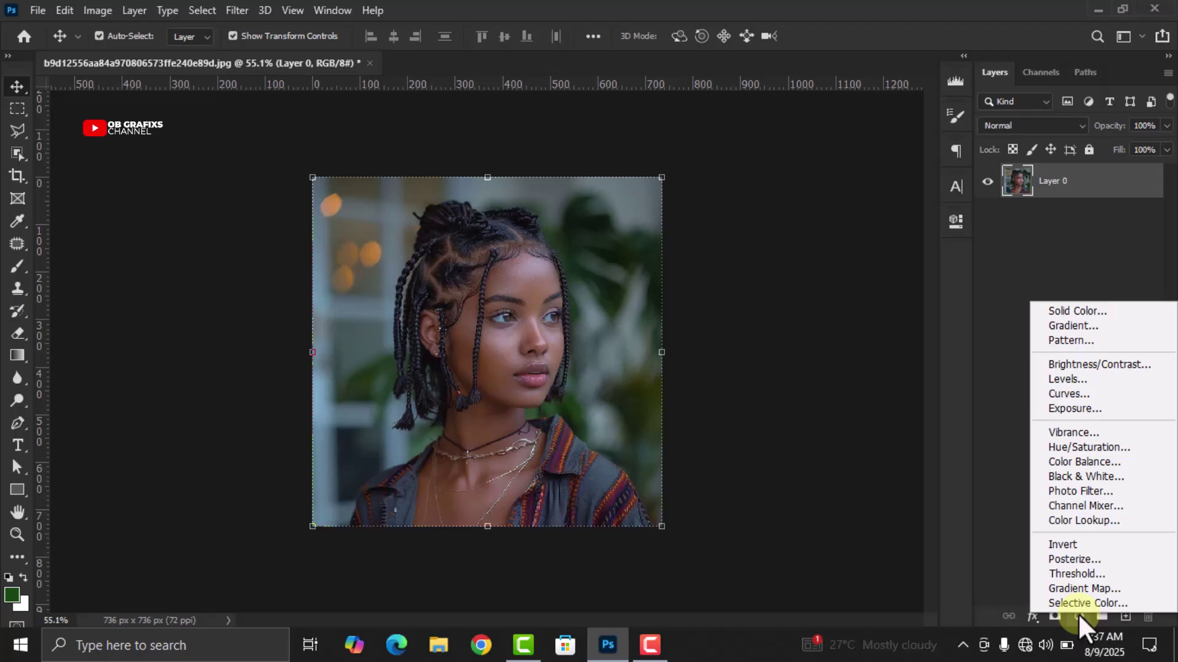
pyautogui.click(1073, 522)
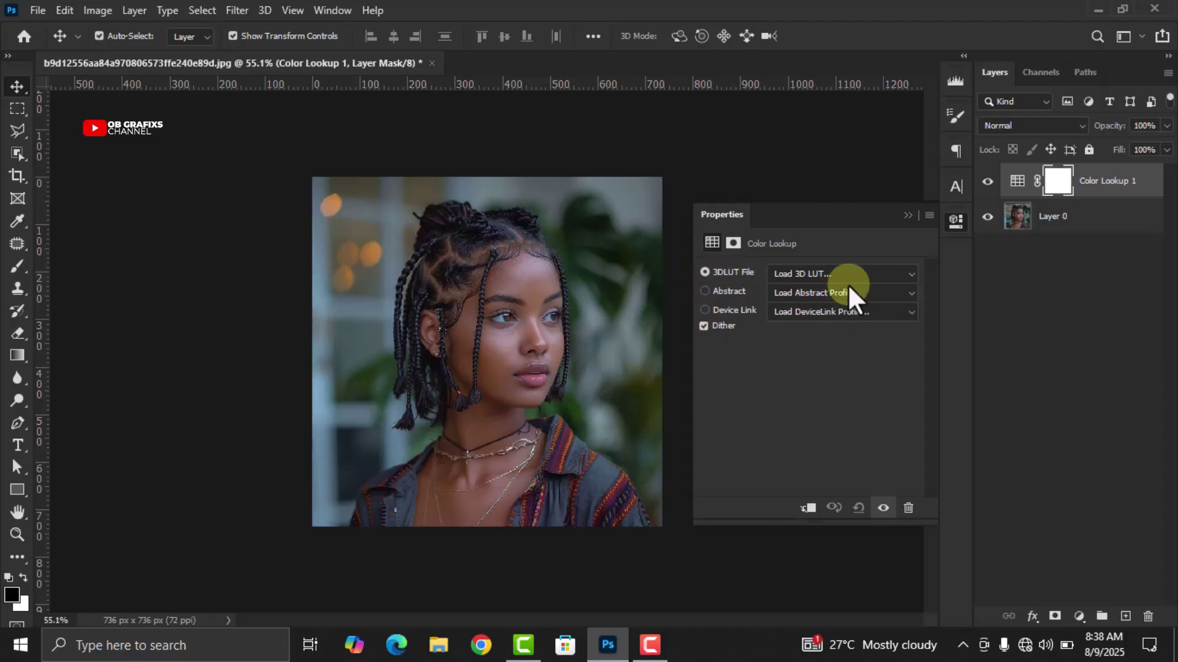
pyautogui.click(910, 273)
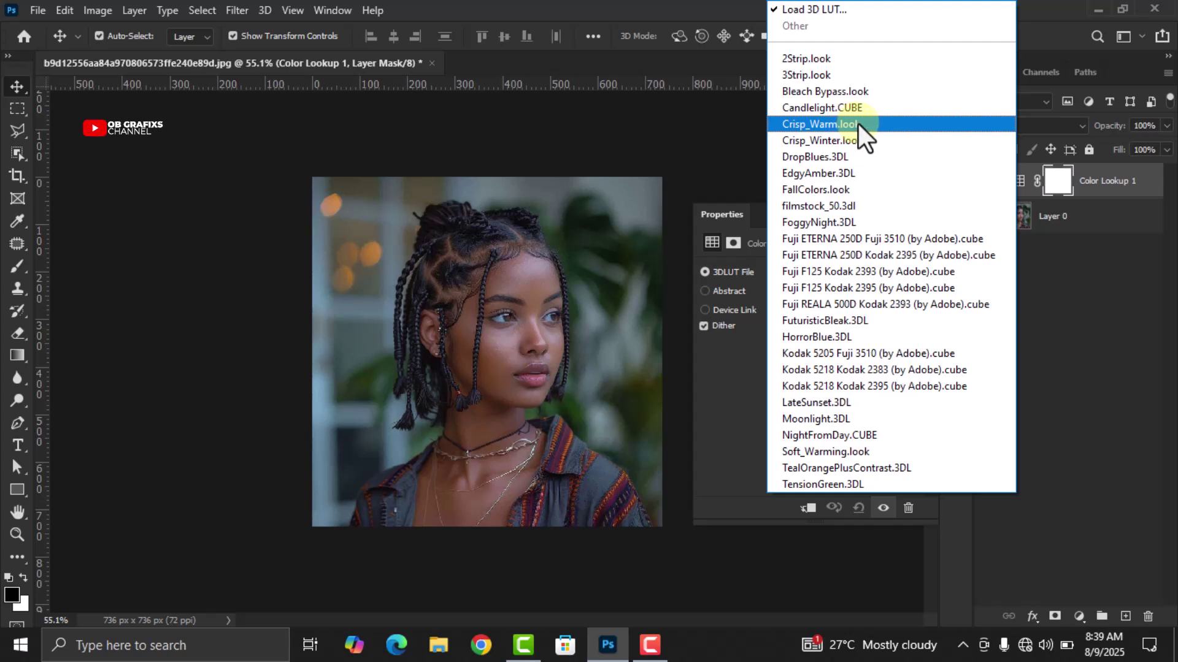
pyautogui.click(820, 124)
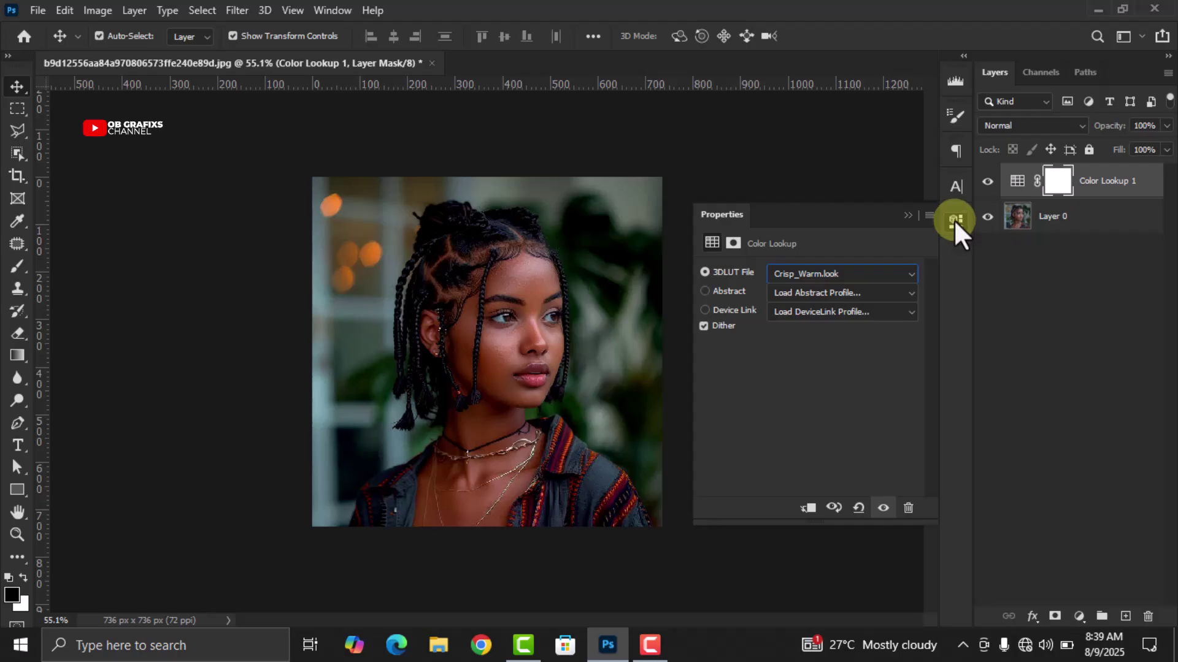
pyautogui.click(954, 219)
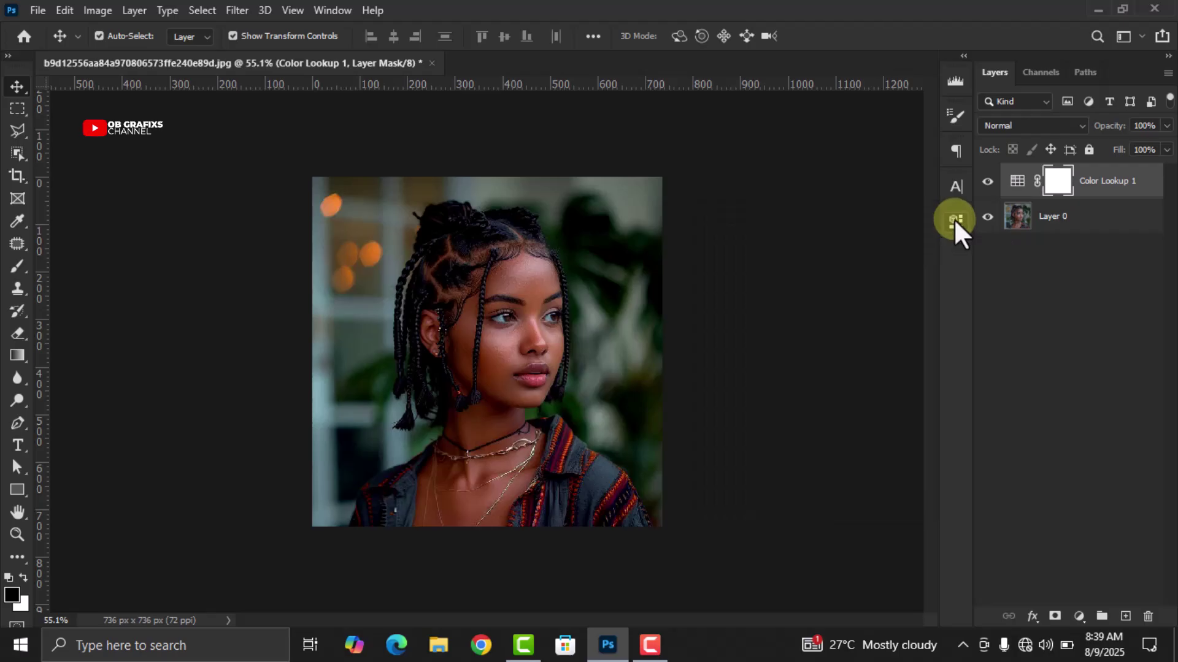
# Step: Add a Curves adjustment layer and shape a gentle RGB S-curve, slightly raising the highlights and lowering the shadows
pyautogui.click(1079, 618)
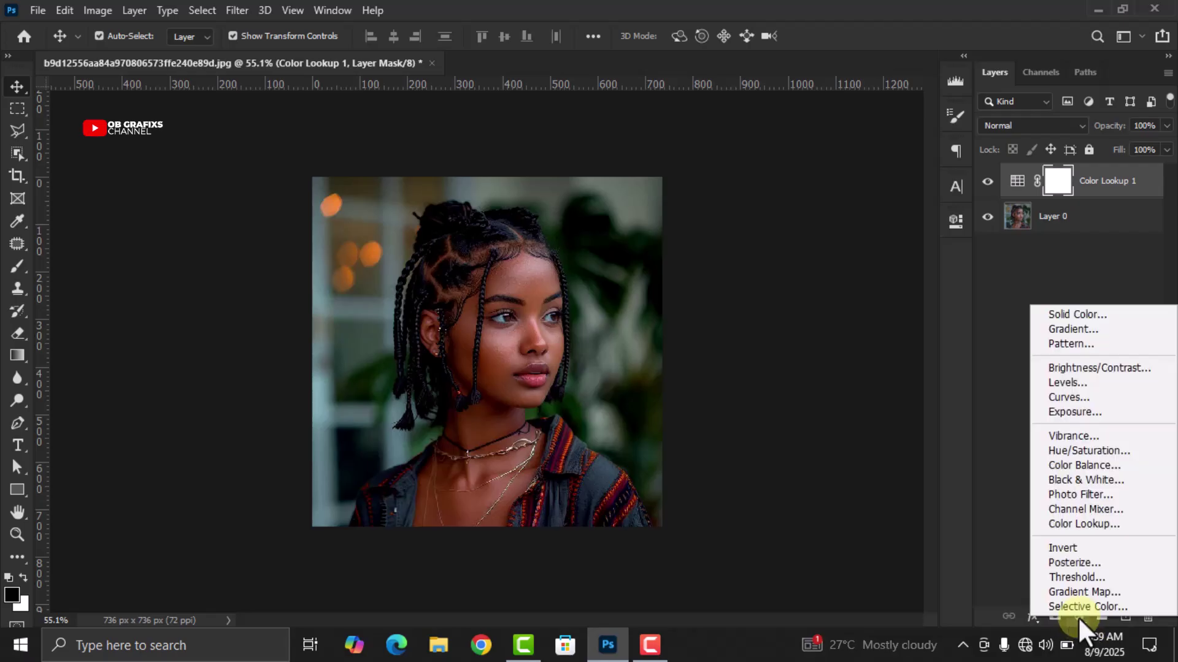
pyautogui.click(1084, 399)
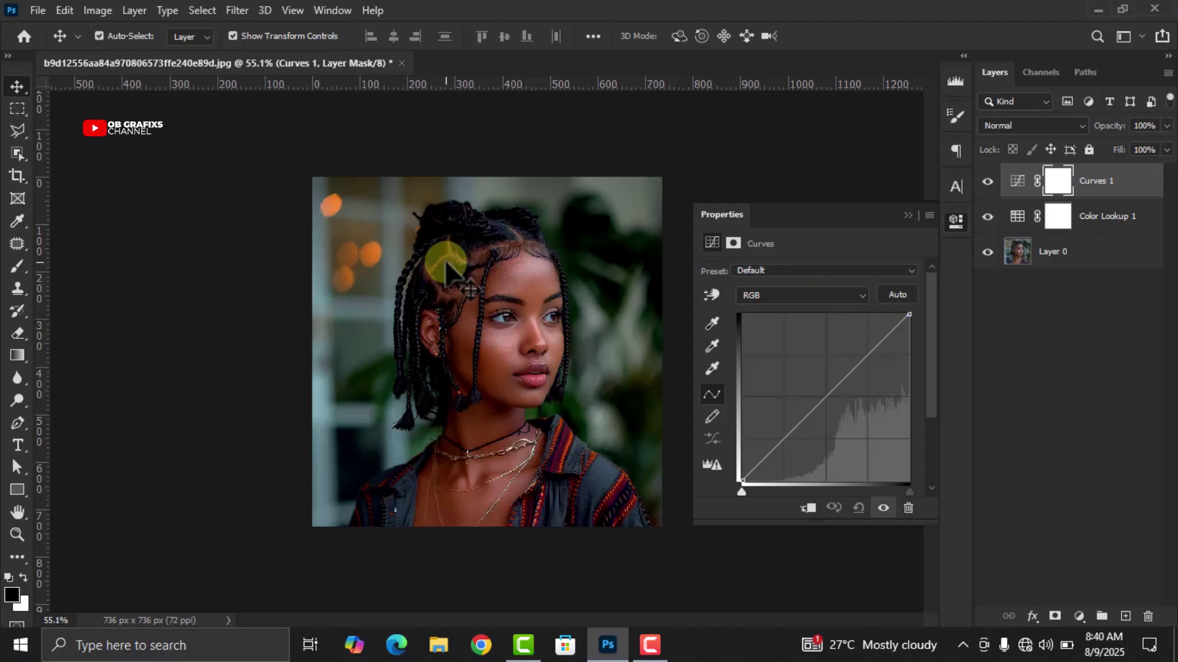
pyautogui.click(866, 353)
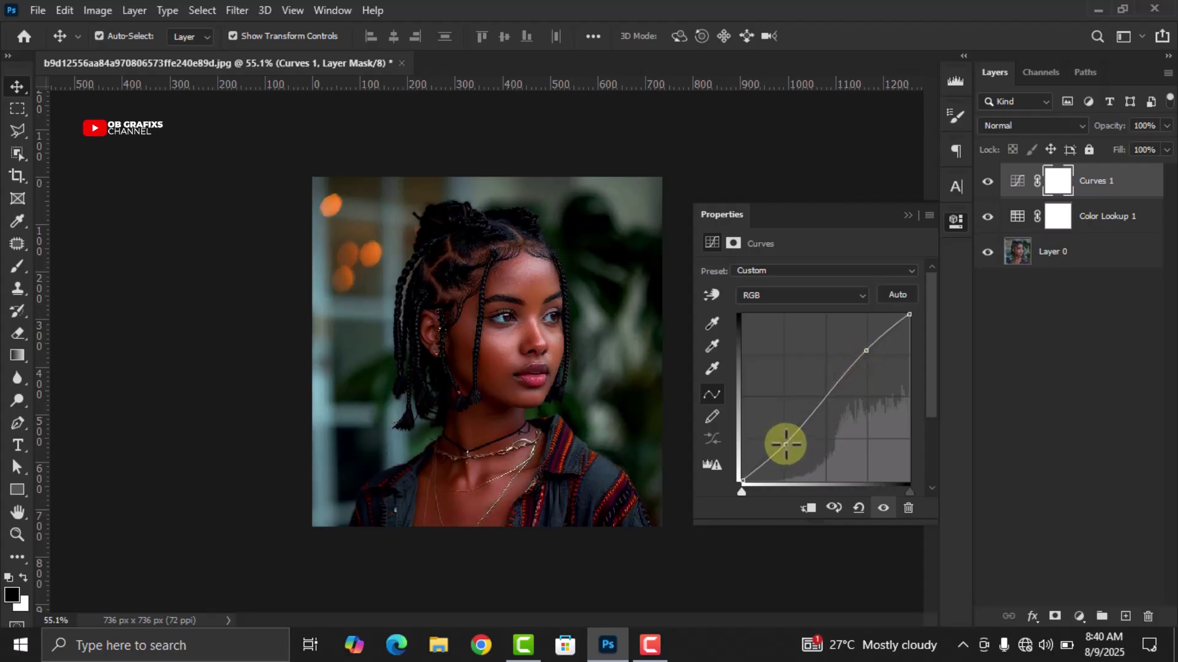
pyautogui.moveTo(786, 445); pyautogui.dragTo(788, 446)
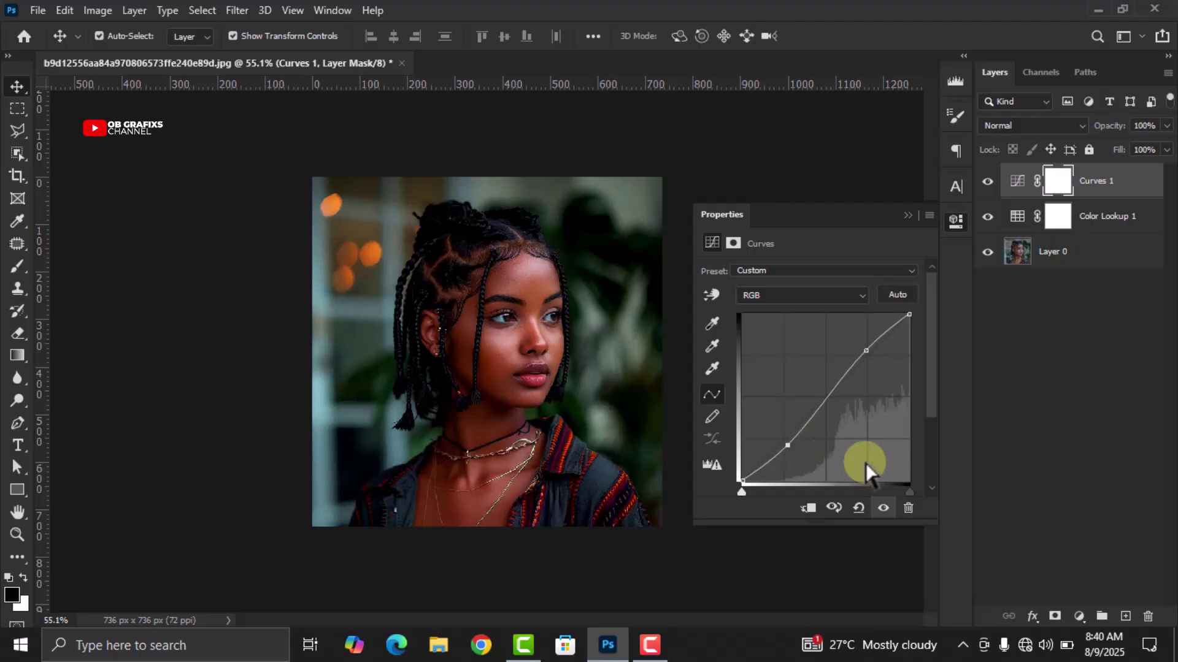
pyautogui.click(865, 351)
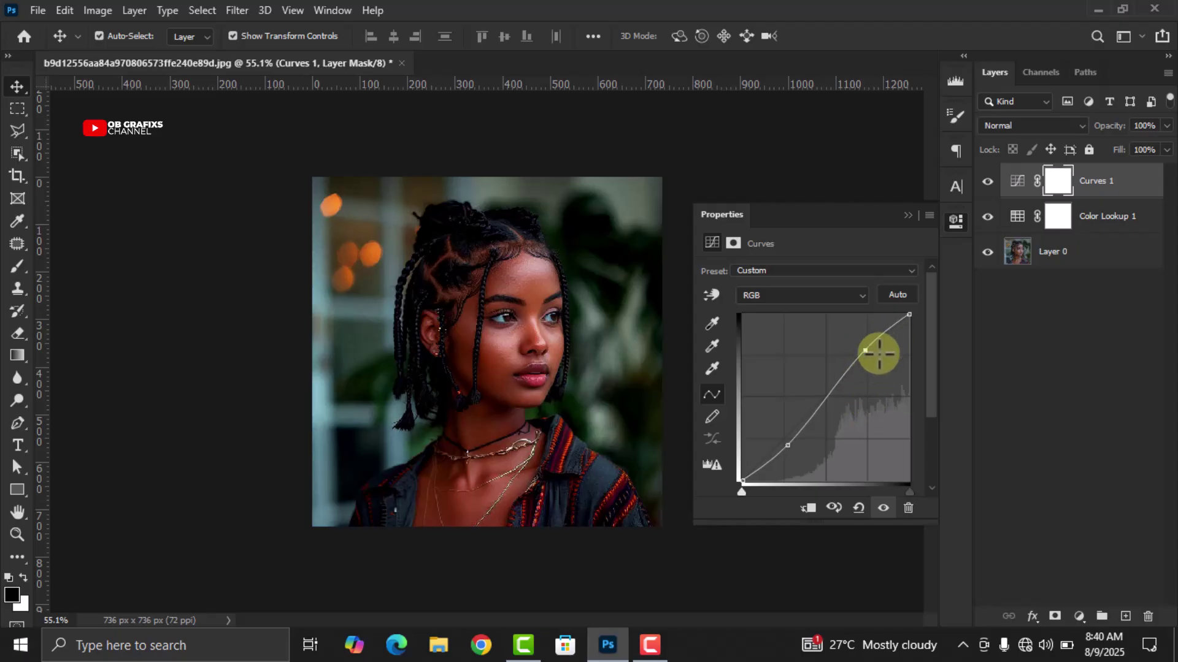
pyautogui.moveTo(860, 350); pyautogui.dragTo(864, 354)
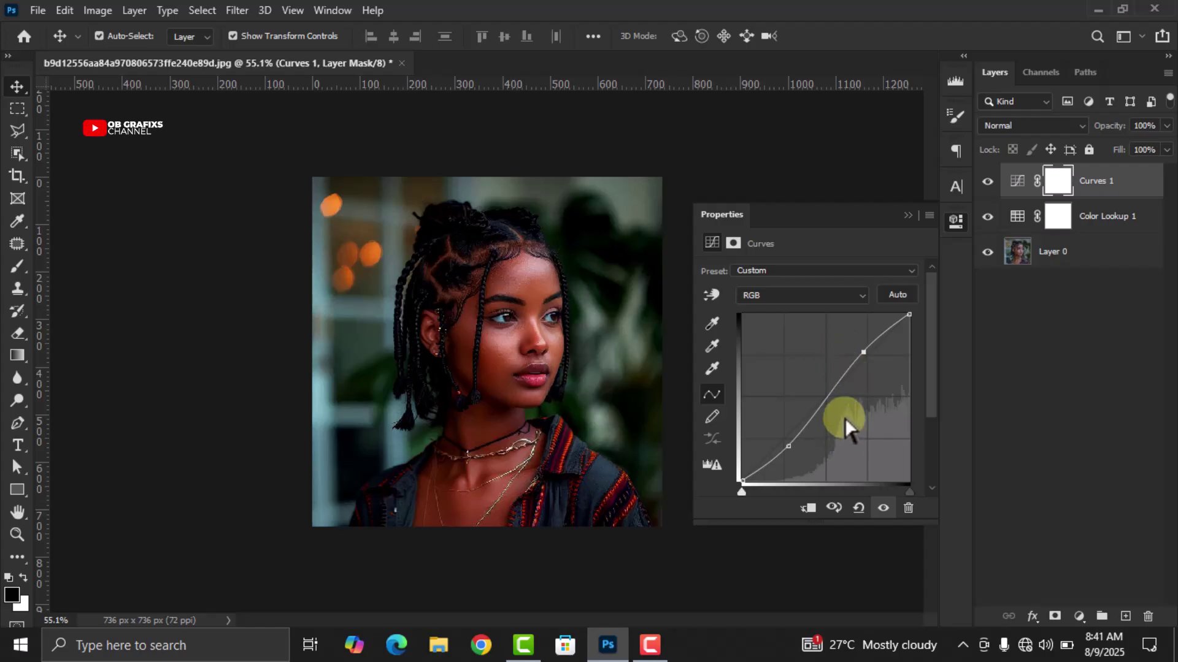
# Step: Examine the Red, Green and Blue channel curves of the Curves adjustment and return to the RGB curve
pyautogui.click(855, 294)
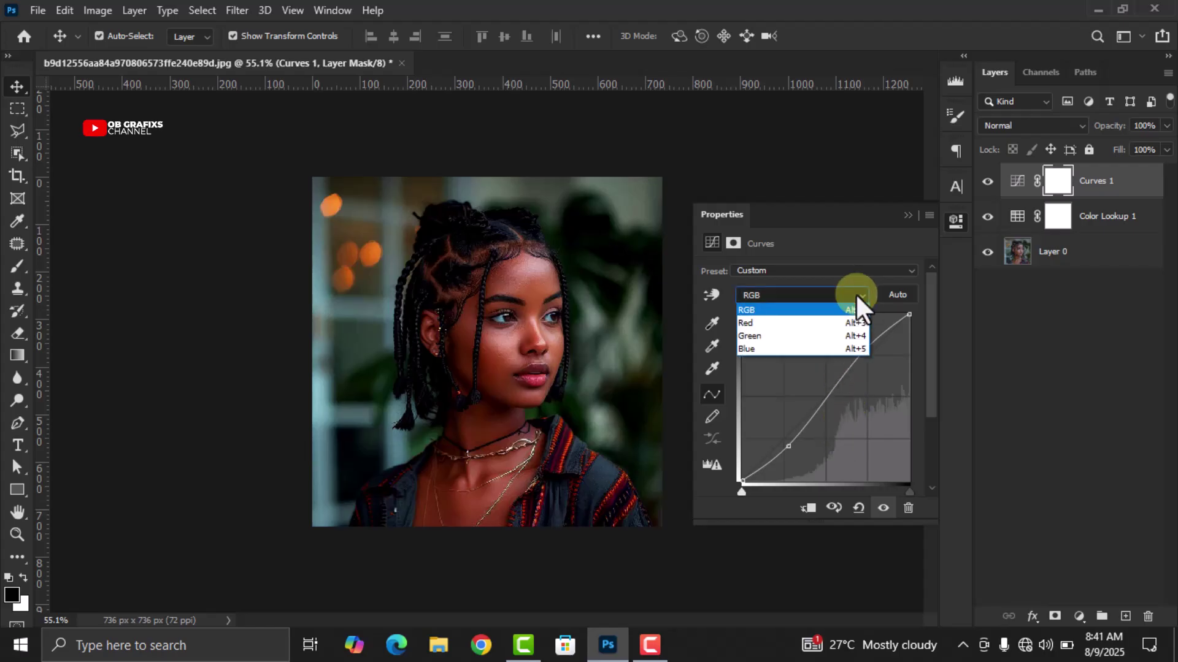
pyautogui.click(855, 294)
pyautogui.click(858, 293)
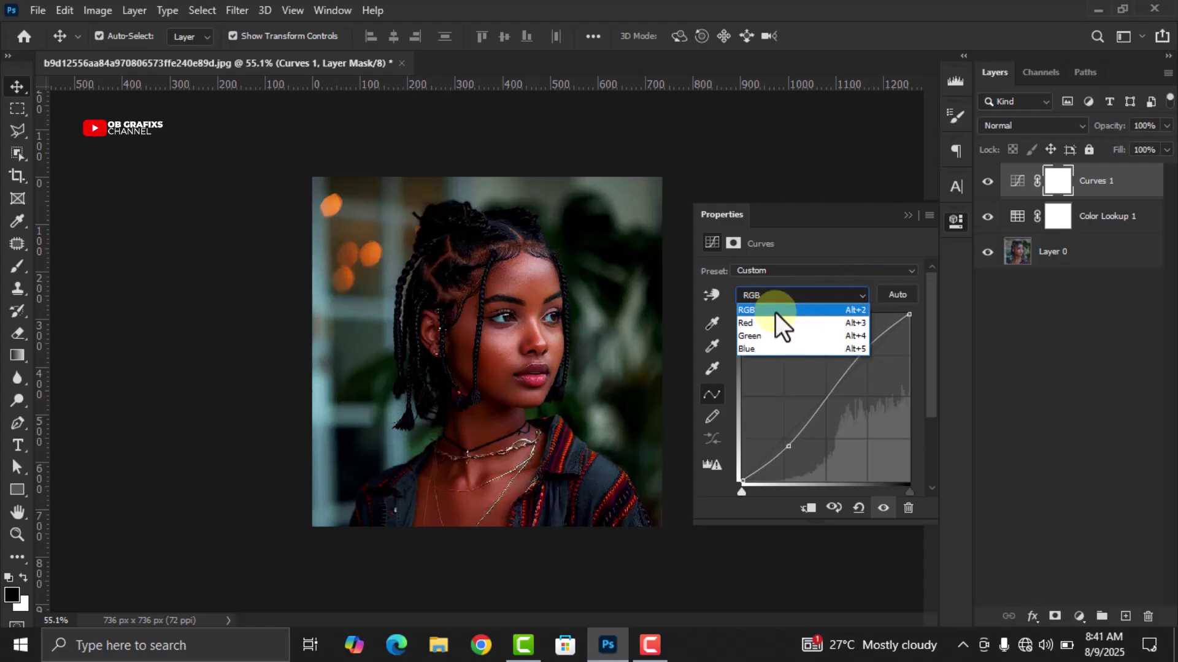
pyautogui.click(763, 336)
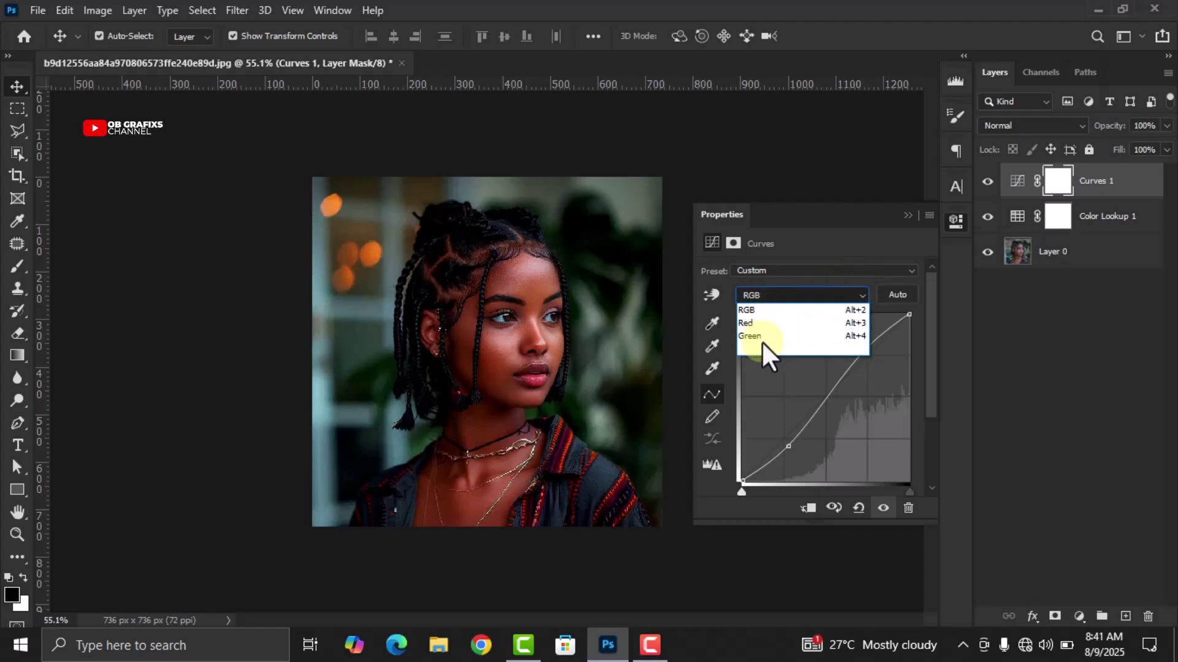
pyautogui.click(851, 295)
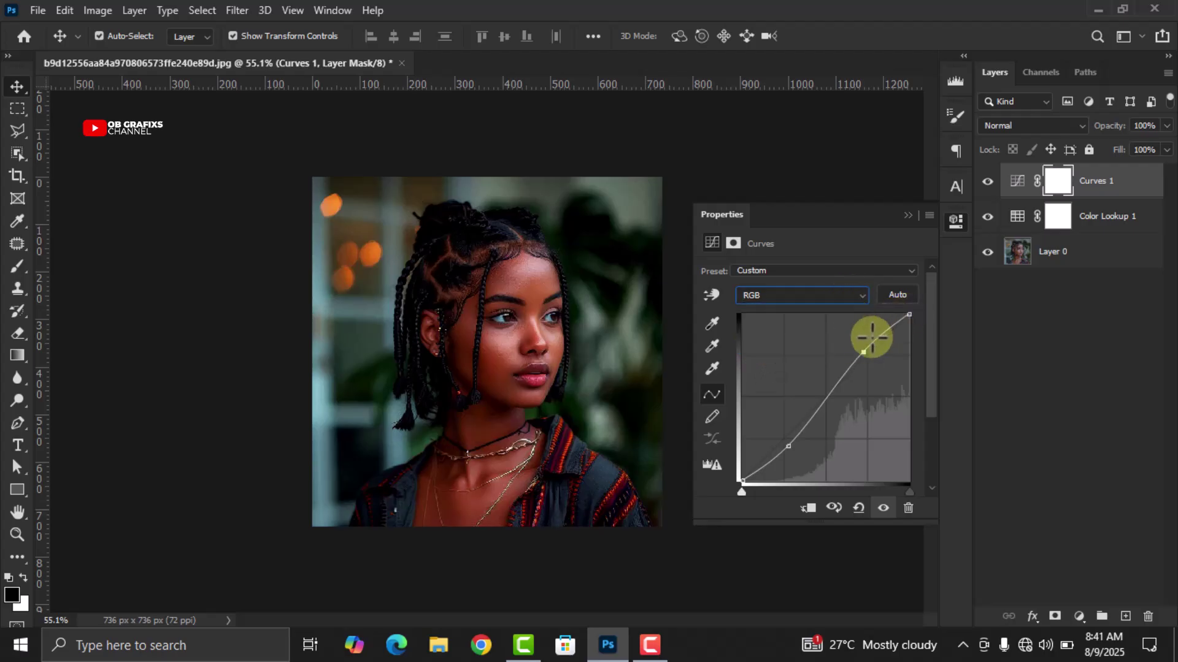
pyautogui.click(840, 297)
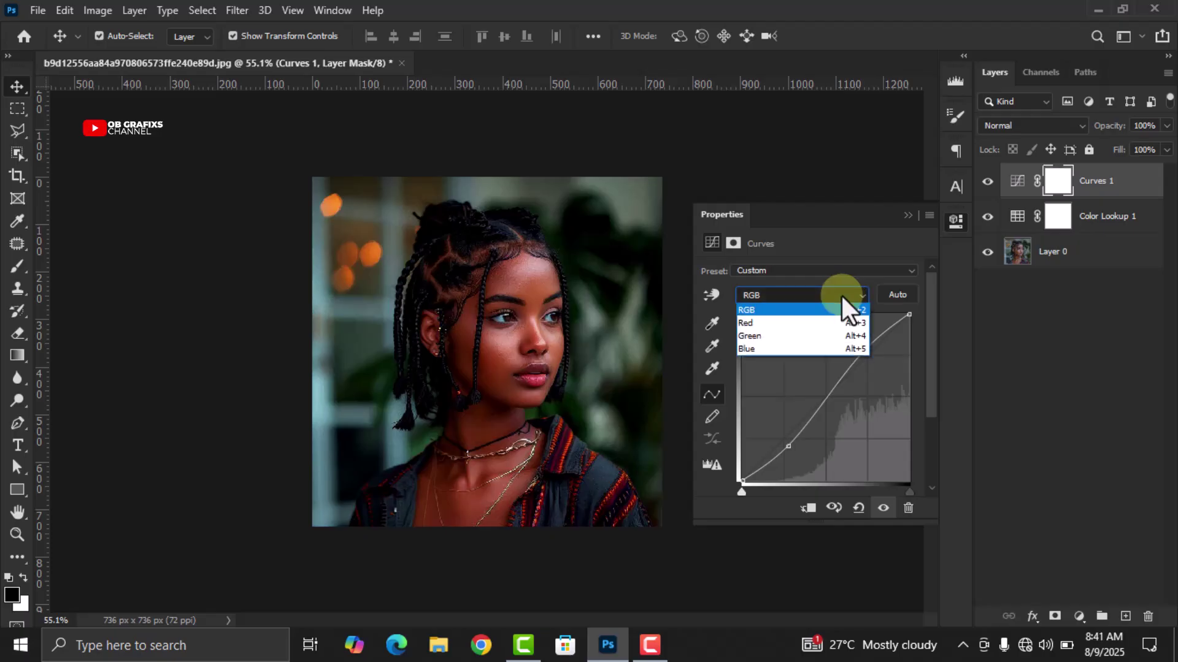
pyautogui.click(761, 327)
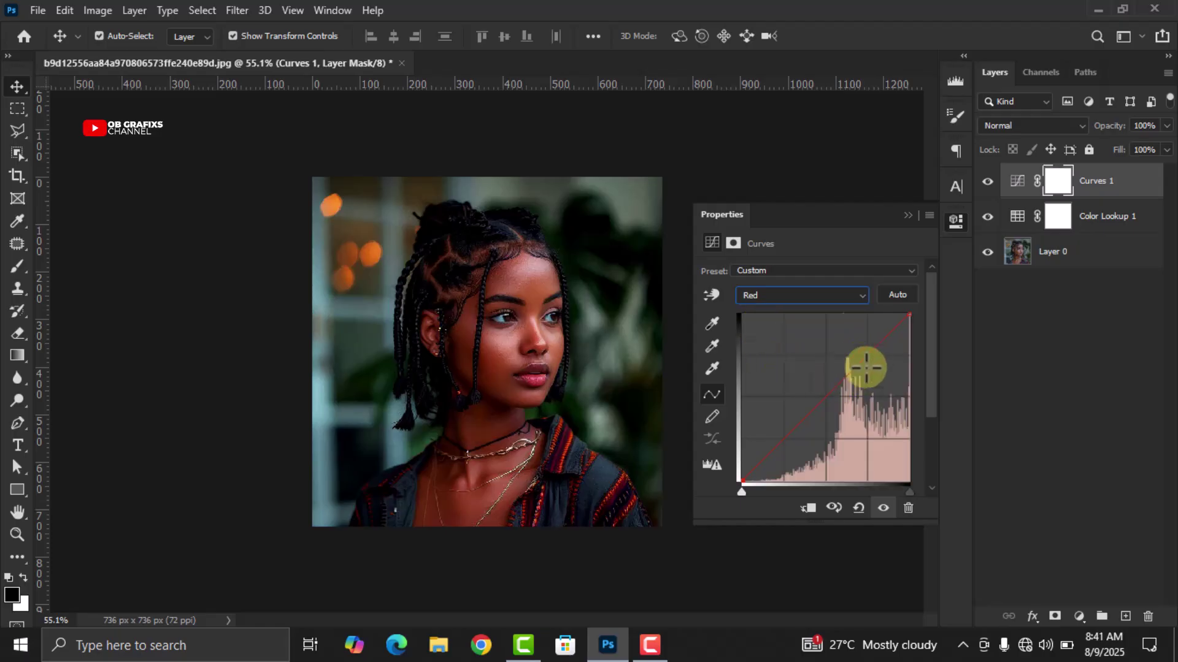
pyautogui.click(846, 295)
pyautogui.click(781, 334)
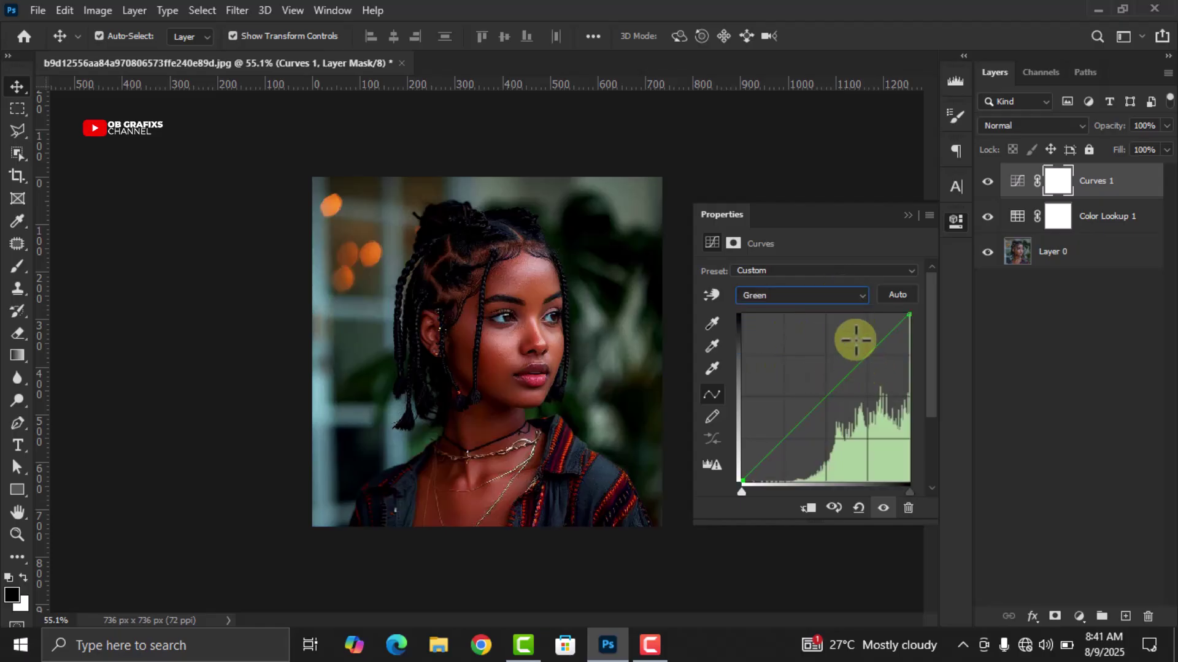
pyautogui.click(846, 296)
pyautogui.click(769, 350)
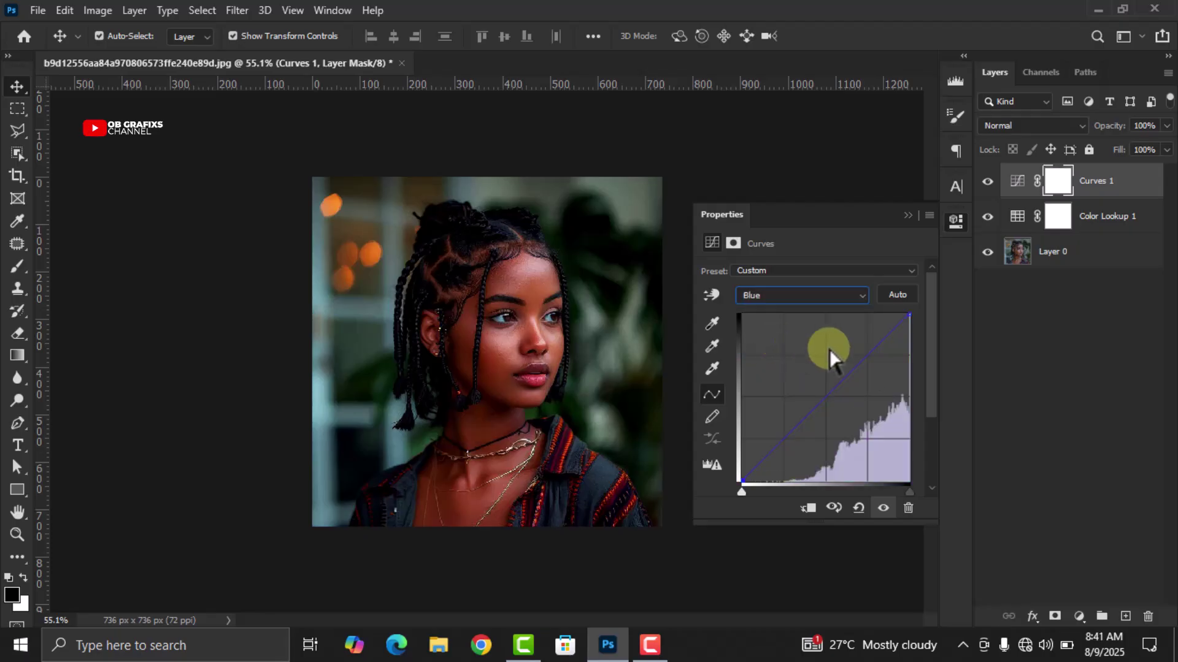
pyautogui.click(848, 297)
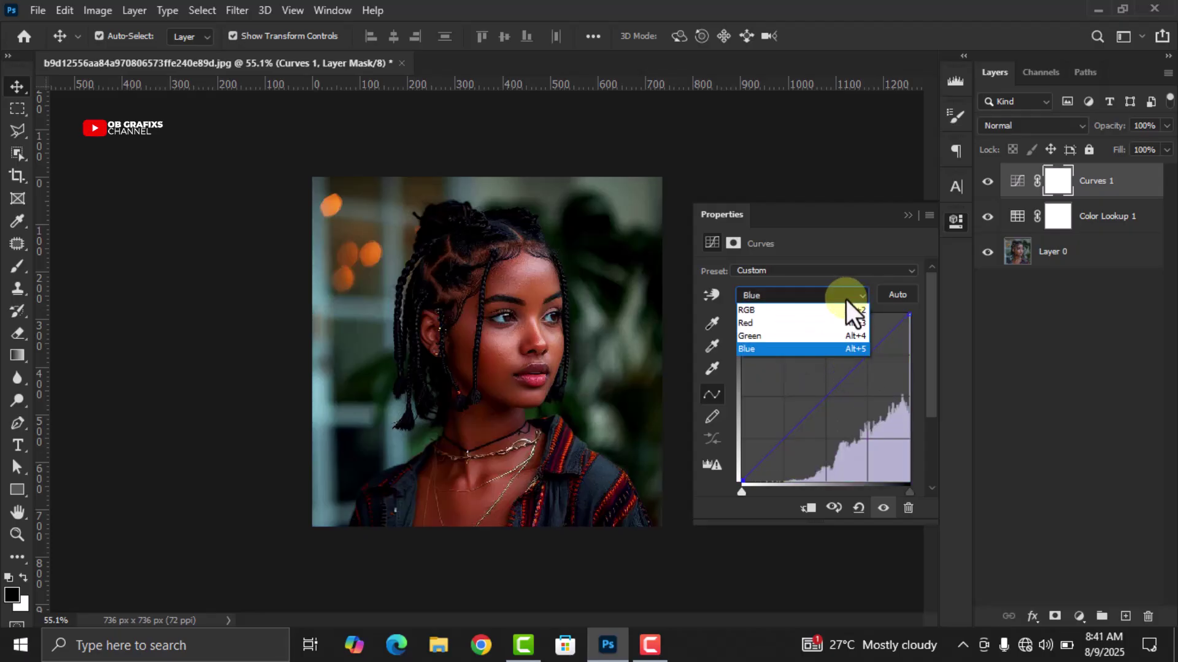
pyautogui.click(757, 311)
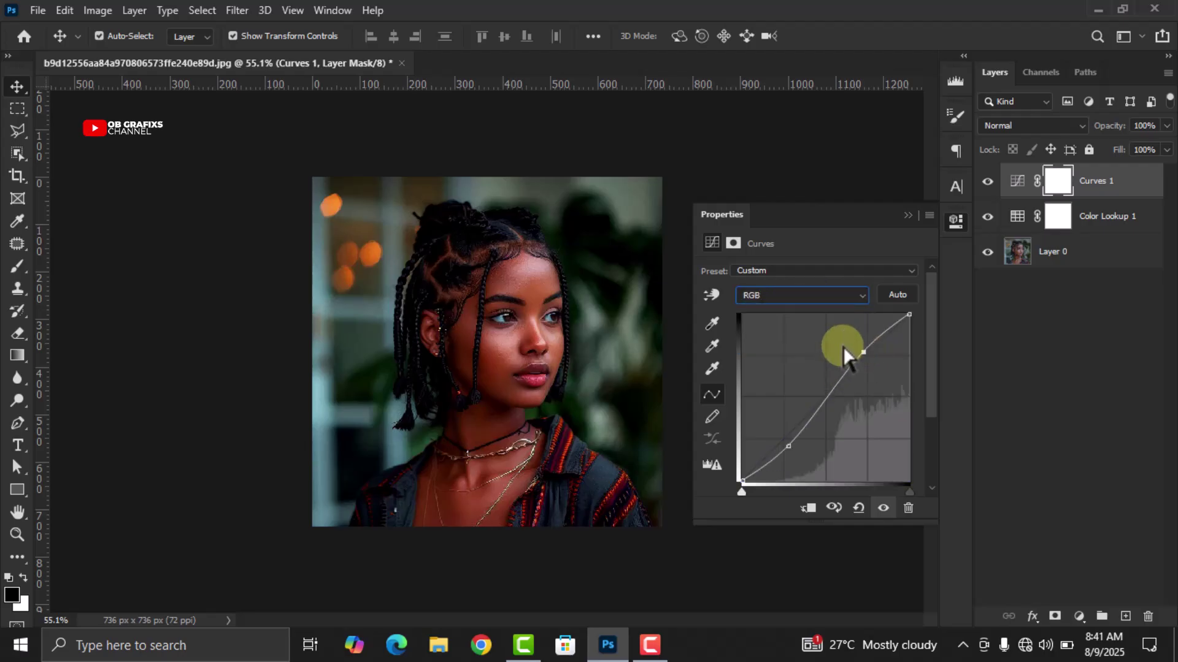
pyautogui.click(755, 297)
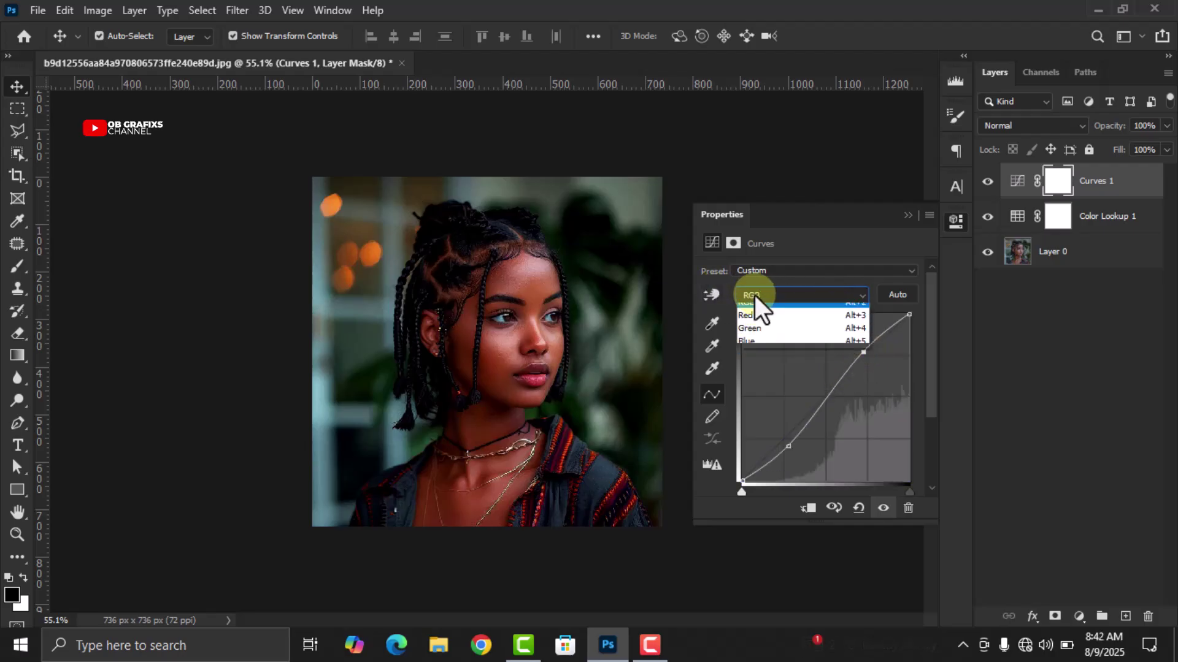
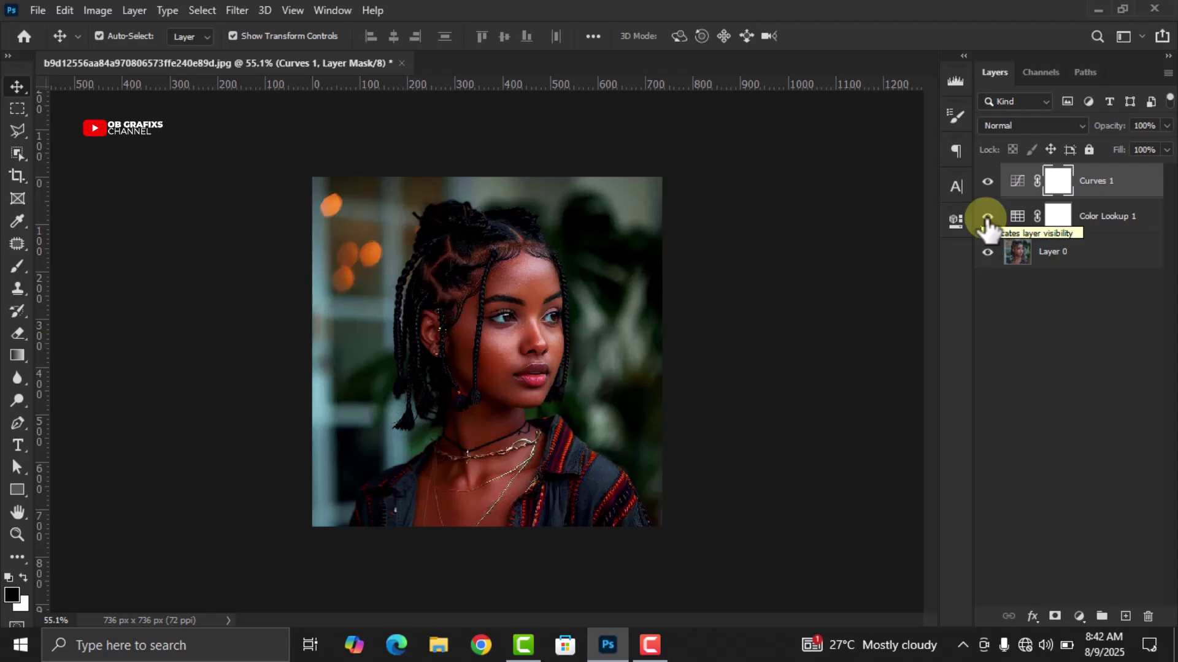
# Step: Compare the portrait before and after by hiding and reshowing the Color Lookup and Curves adjustment layers
pyautogui.click(987, 216)
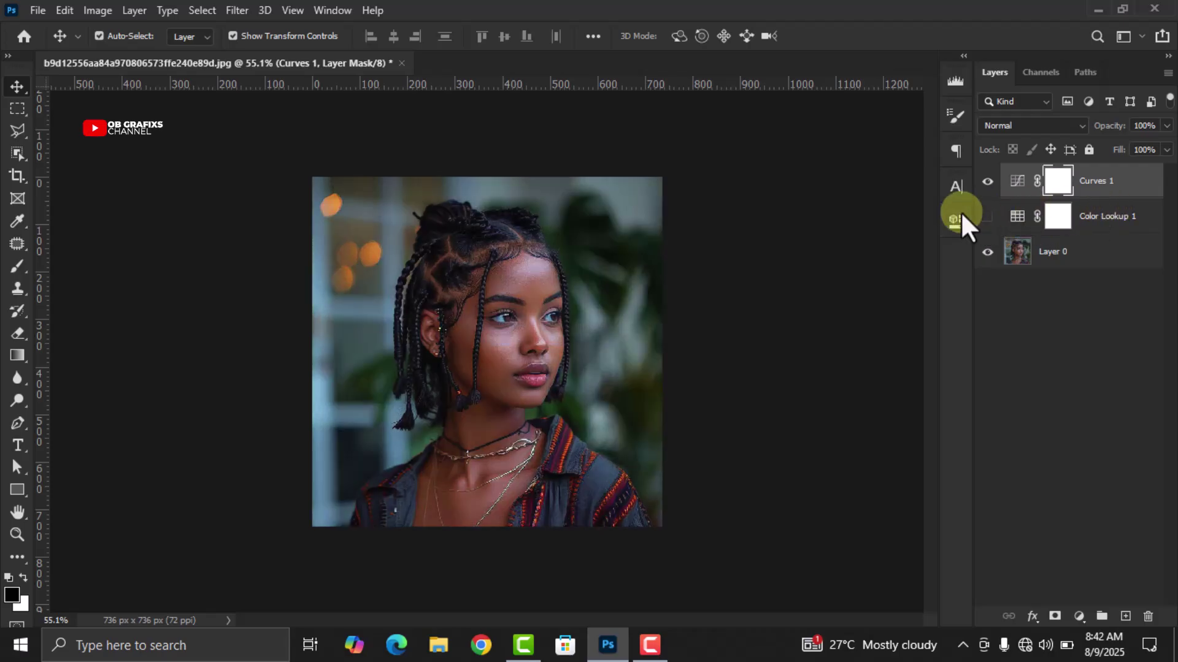
pyautogui.click(987, 182)
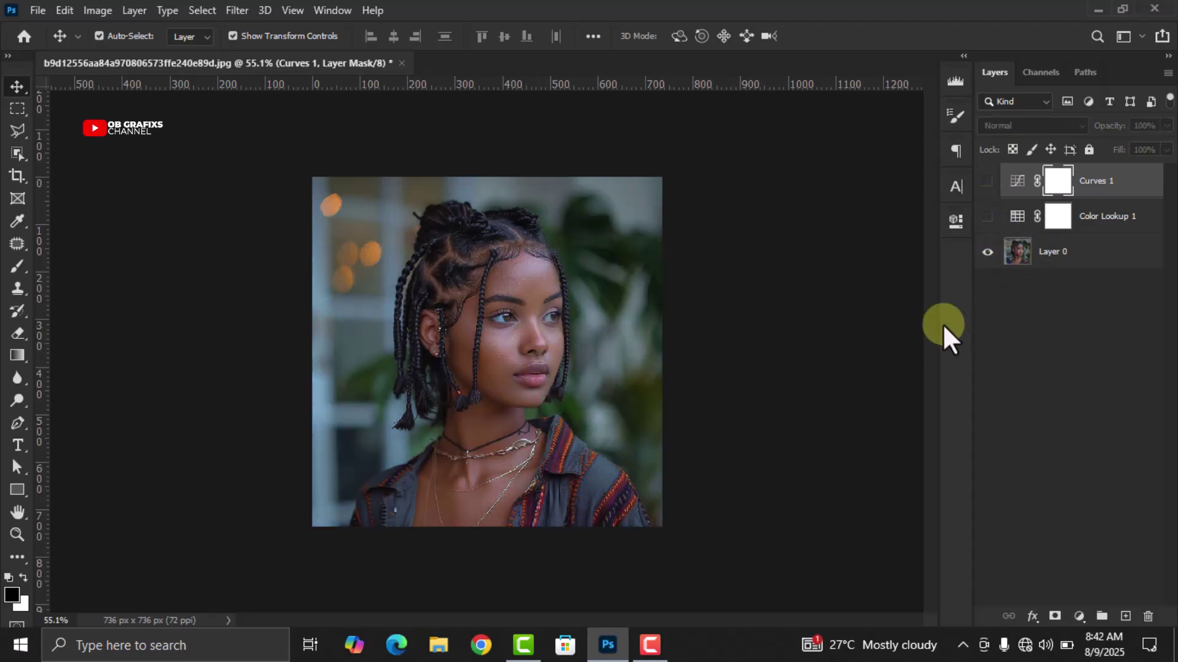
pyautogui.click(987, 216)
pyautogui.click(987, 181)
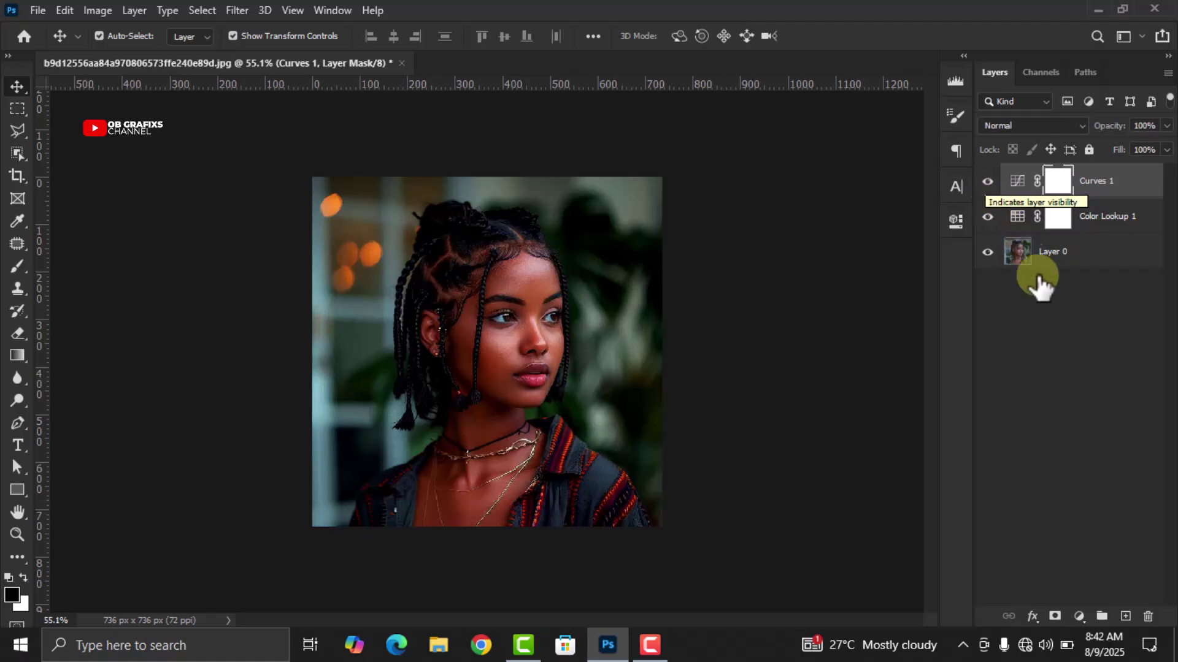
# Step: Add a Selective Color adjustment layer above Curves 1 and choose Reds as the color range
pyautogui.click(1079, 616)
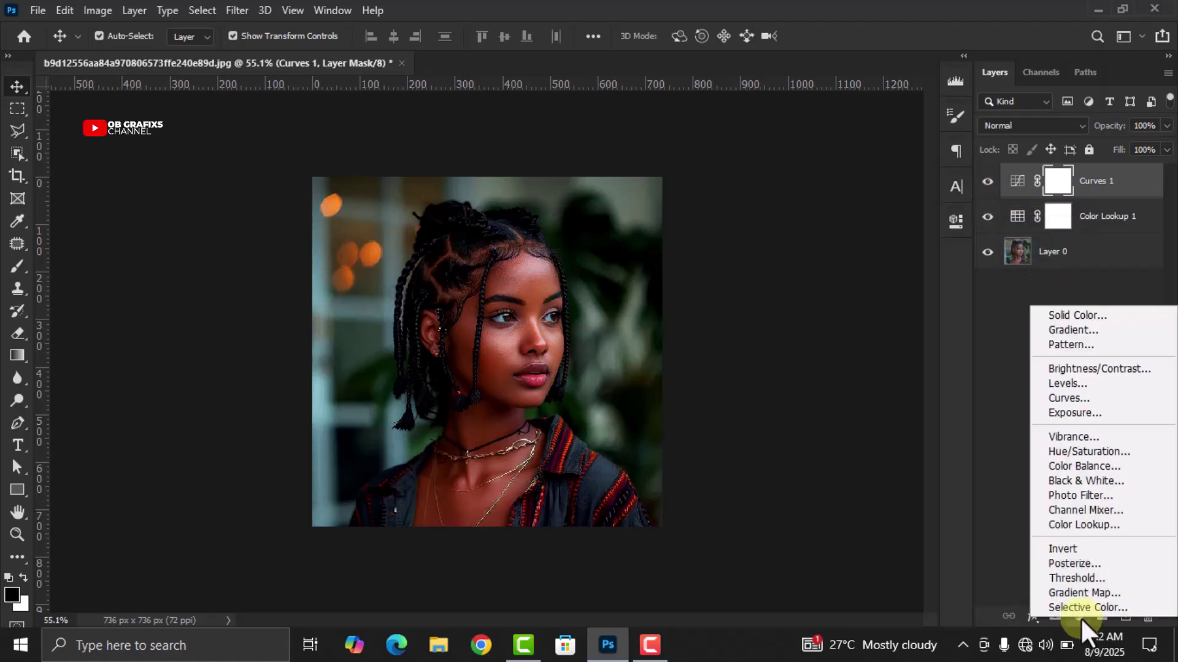
pyautogui.click(1080, 608)
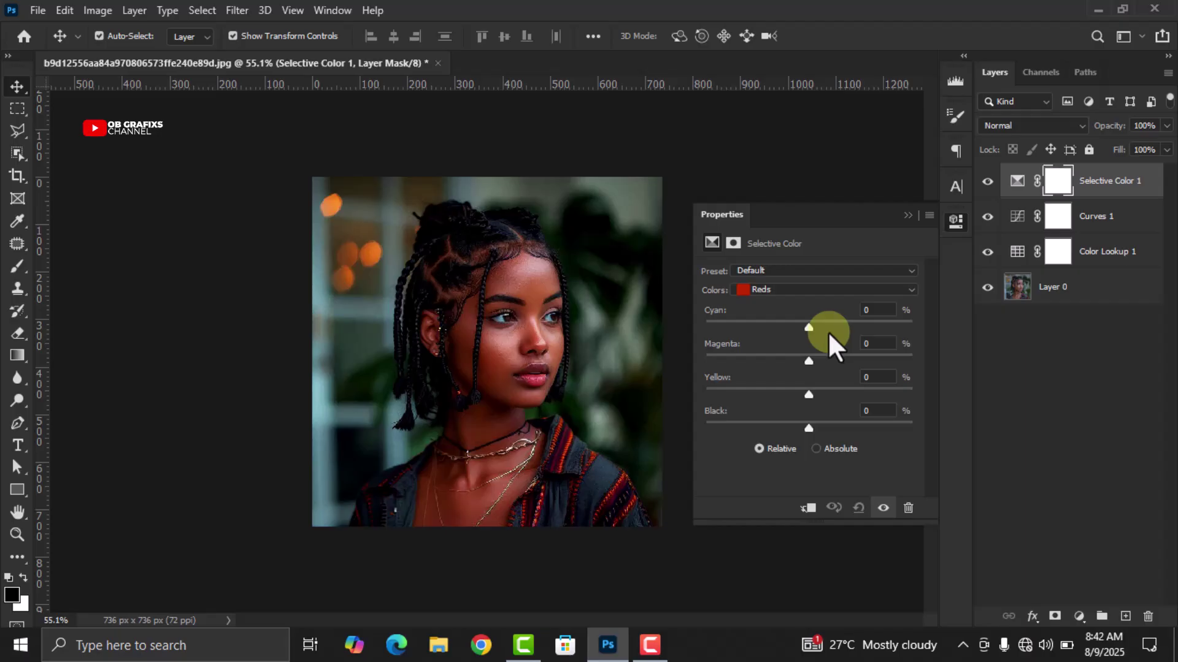
pyautogui.click(803, 287)
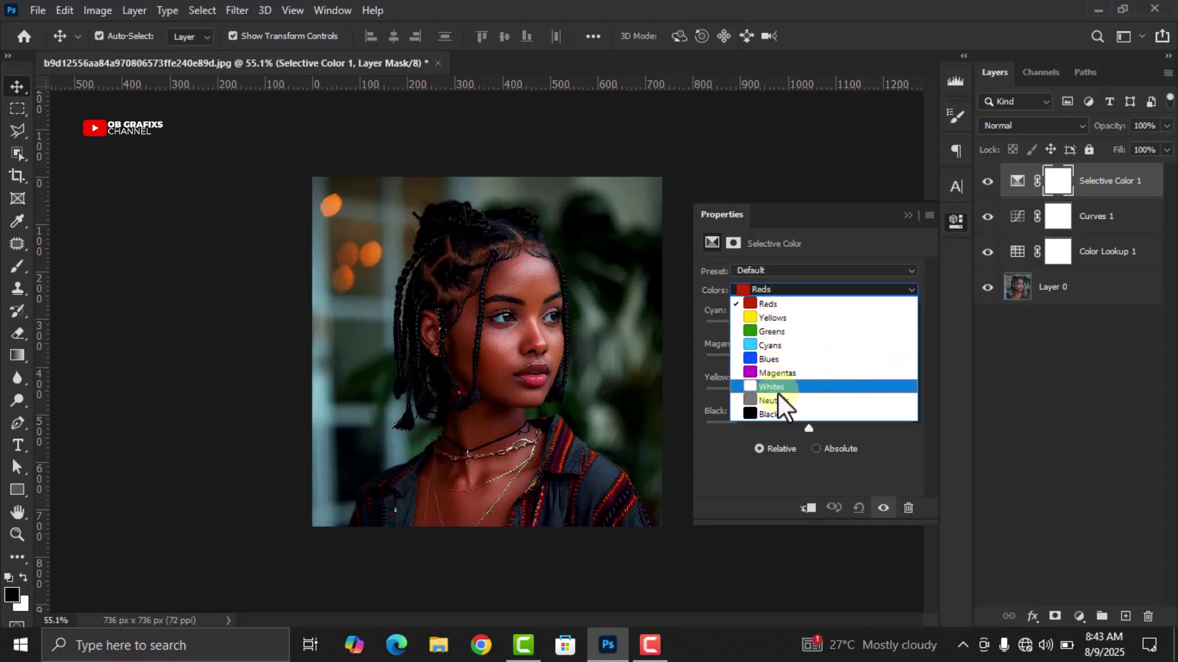
pyautogui.click(784, 303)
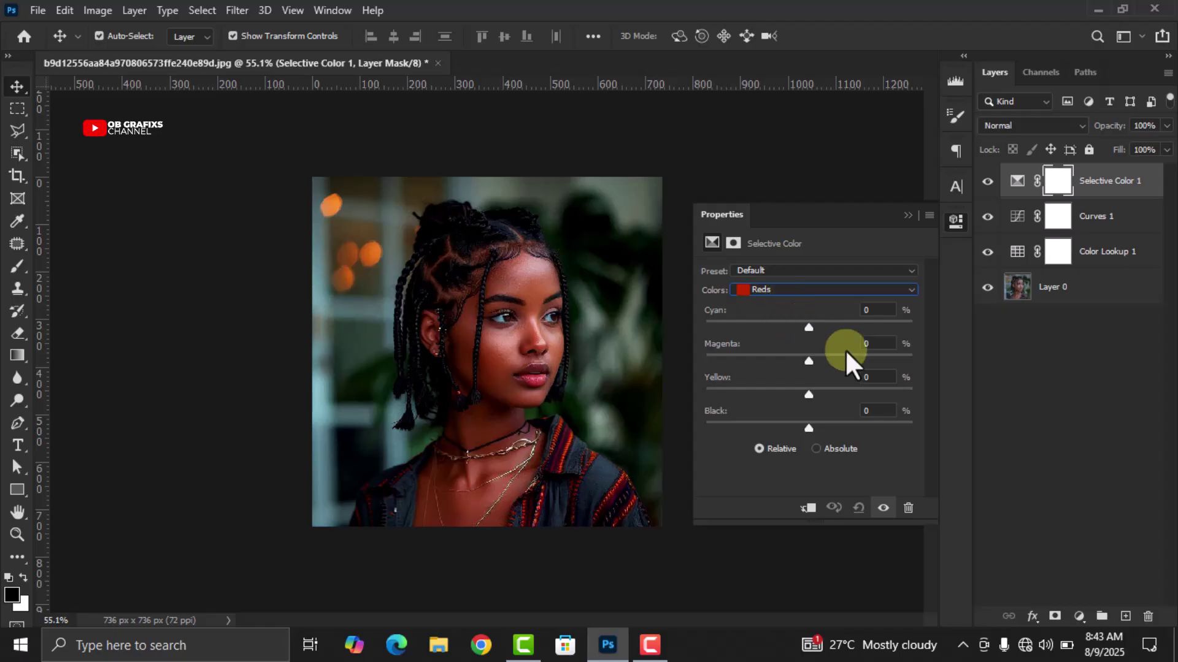
# Step: Set the Selective Color Reds to Cyan +3, Magenta -7, Yellow +9 and Black +6 percent
pyautogui.click(859, 311)
pyautogui.write('3')
pyautogui.click(870, 343)
pyautogui.write('-7')
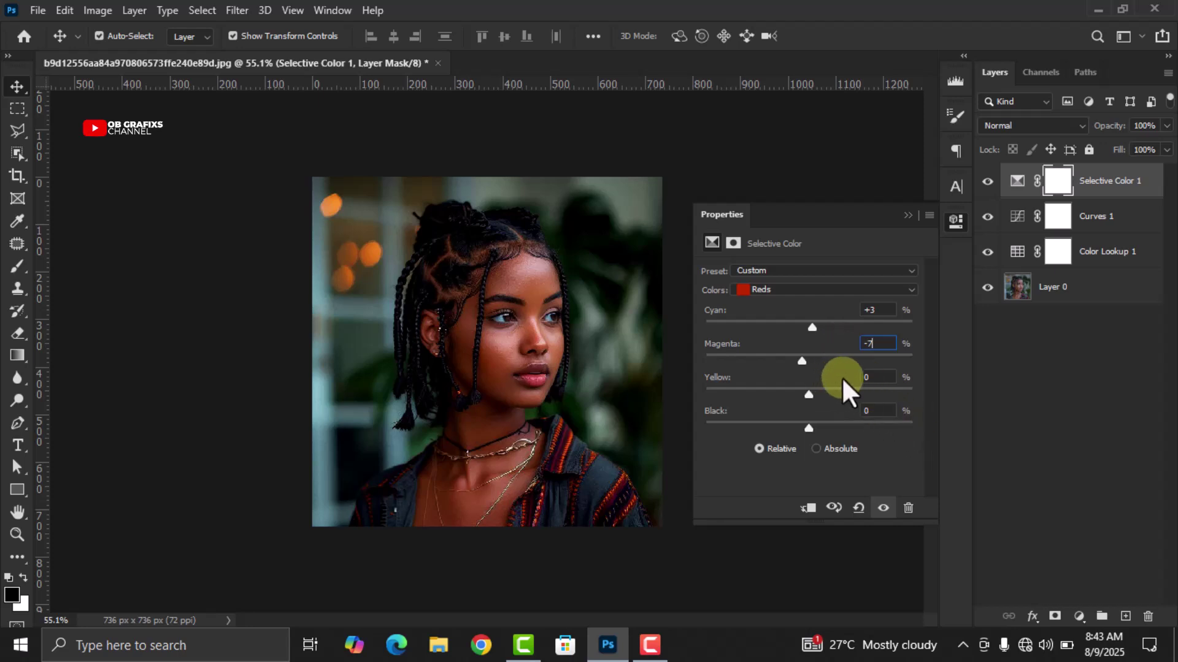
pyautogui.click(871, 377)
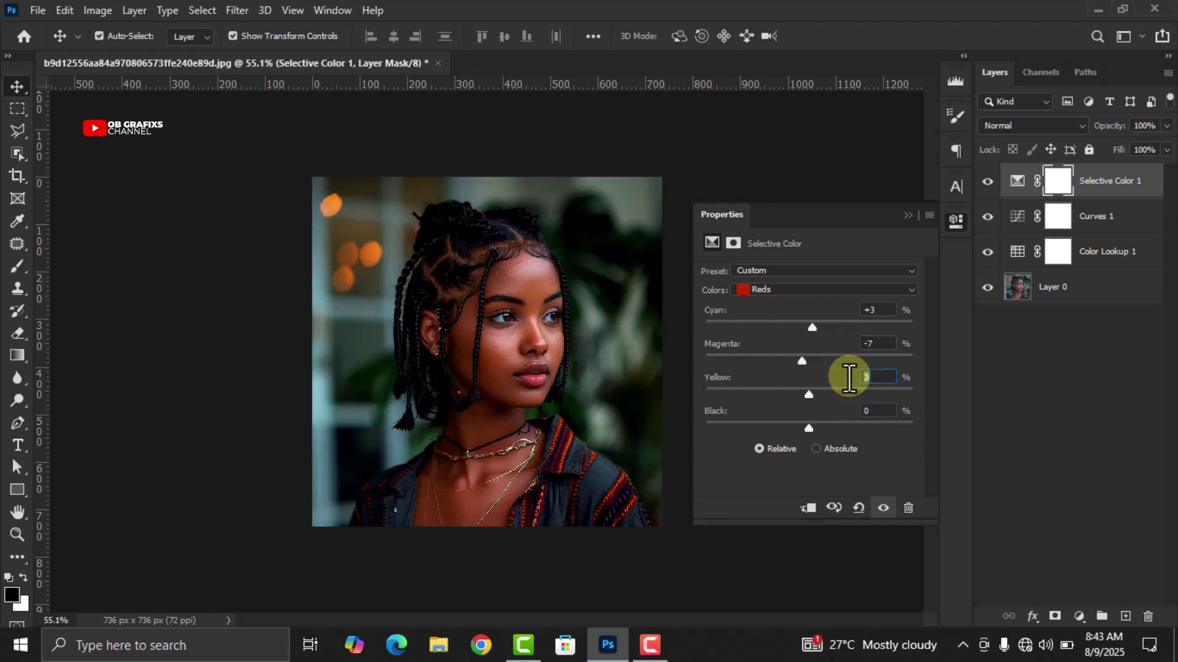
pyautogui.write('9')
pyautogui.click(866, 411)
pyautogui.write('6')
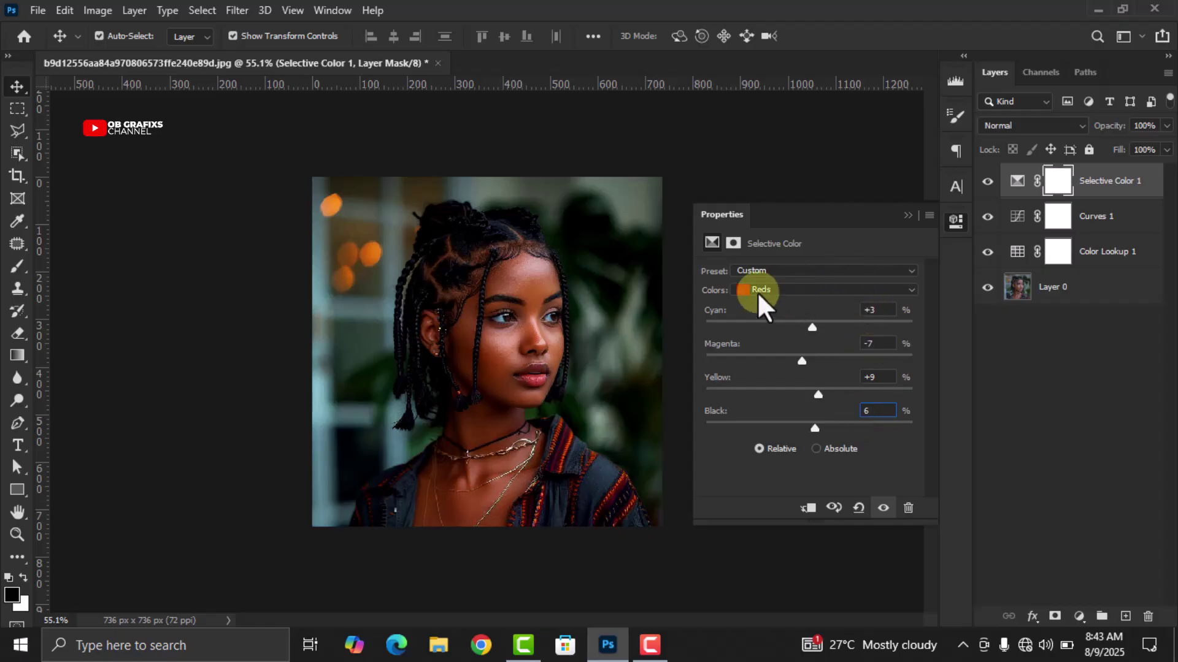
# Step: Set the Selective Color Greens to Cyan +100, Magenta -100, Yellow +38 and Black +100 percent
pyautogui.click(774, 287)
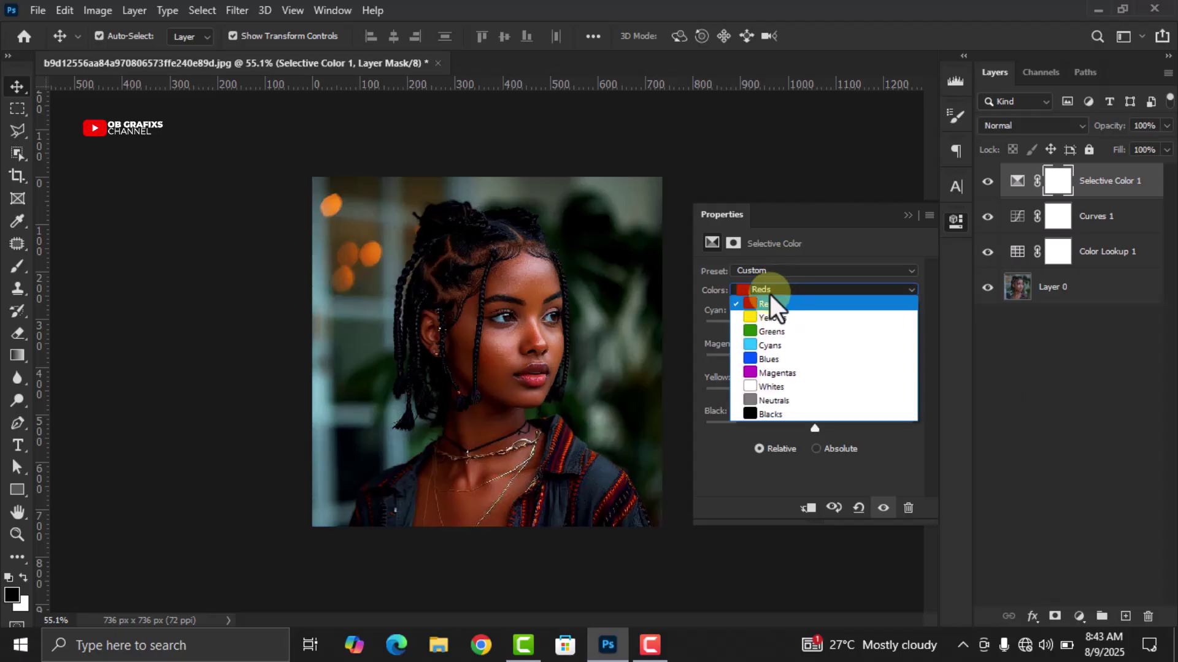
pyautogui.click(766, 317)
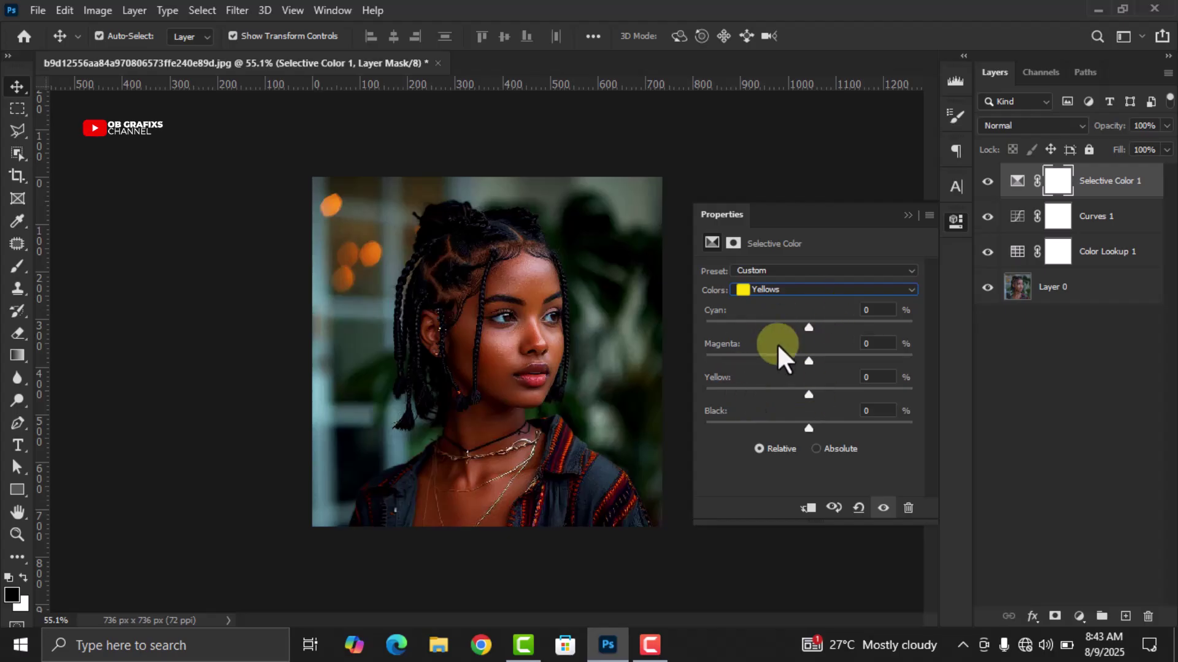
pyautogui.click(812, 286)
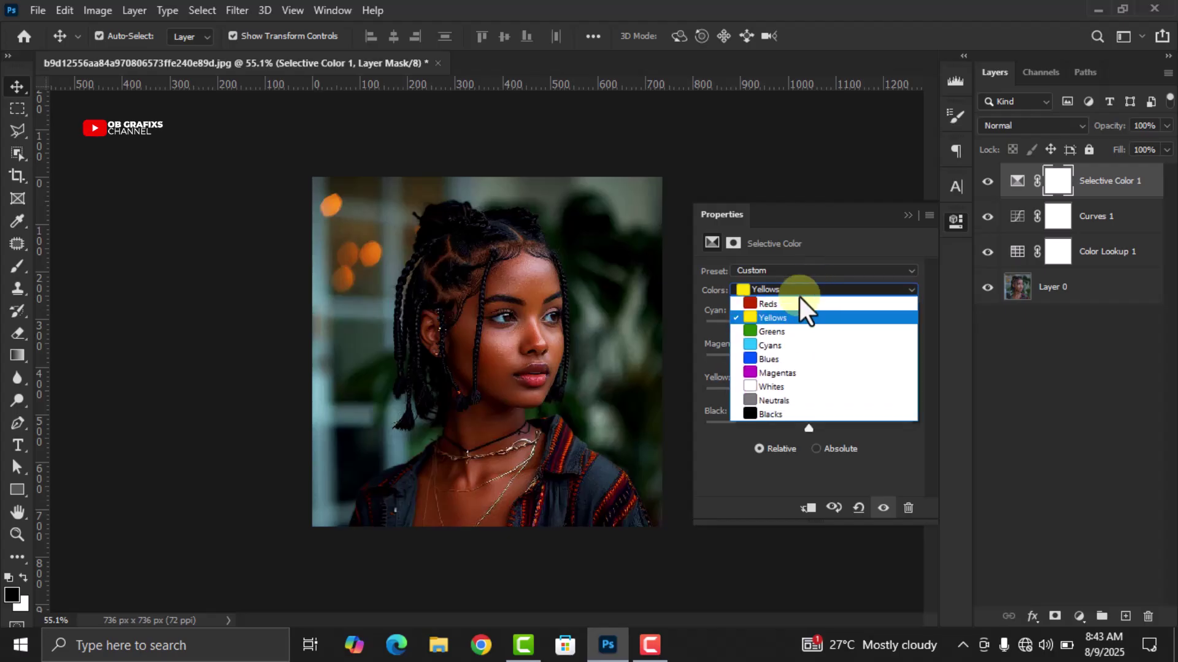
pyautogui.click(778, 330)
pyautogui.click(879, 310)
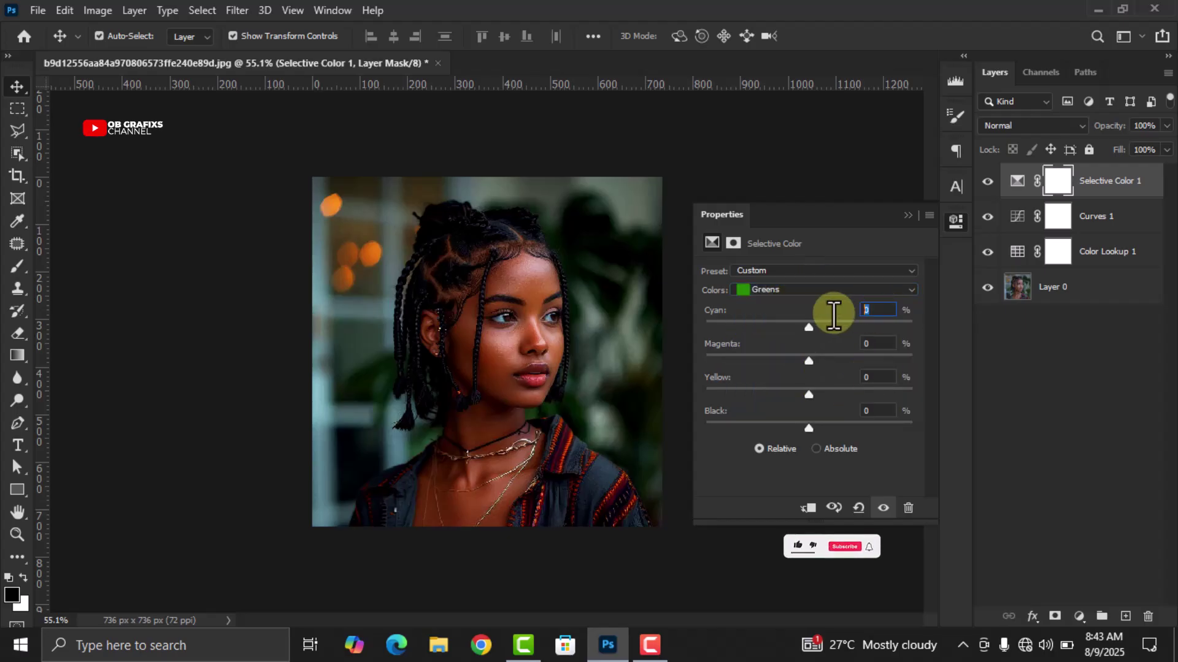
pyautogui.write('100')
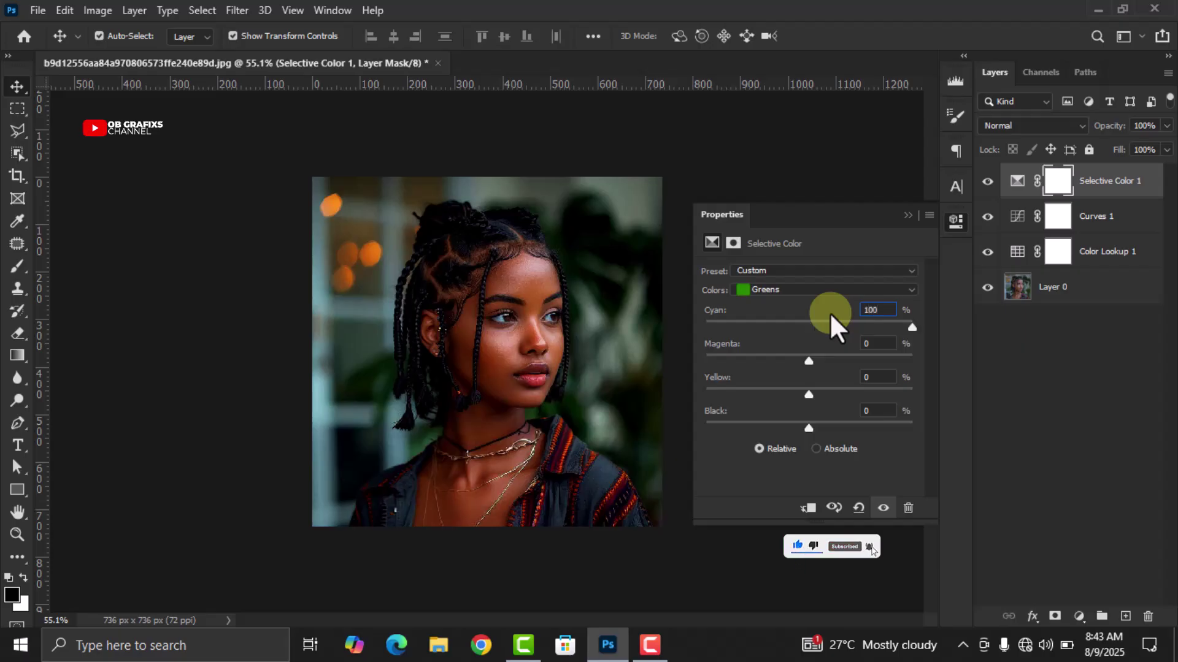
pyautogui.press('Tab')
pyautogui.write('-100')
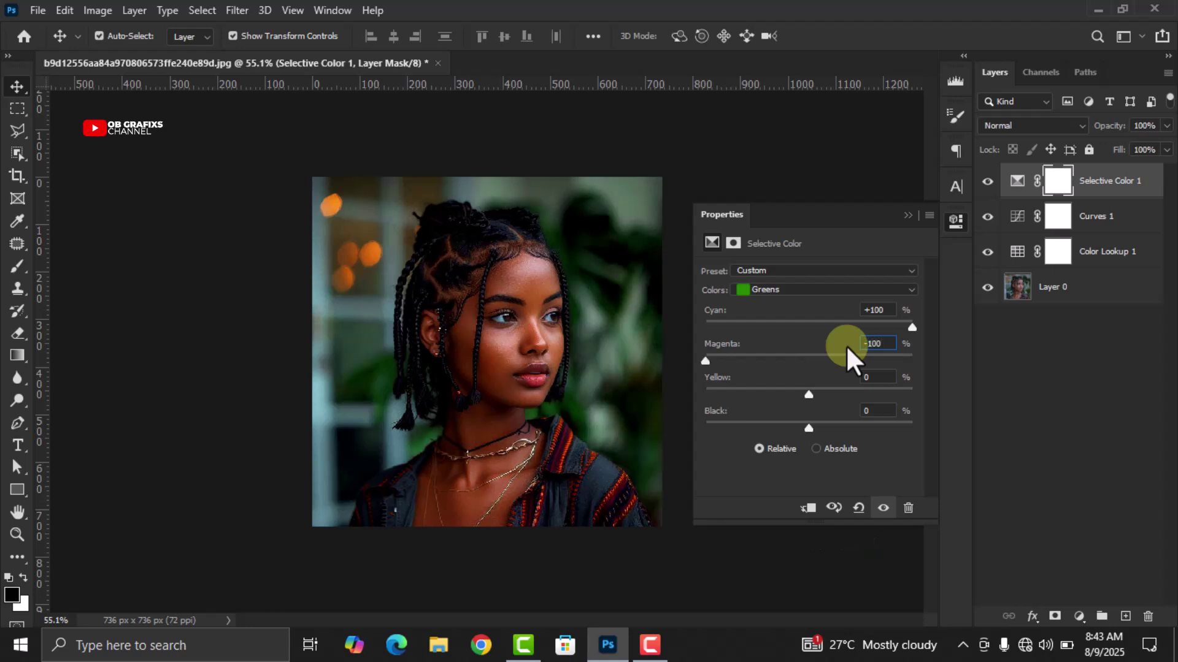
pyautogui.press('Tab')
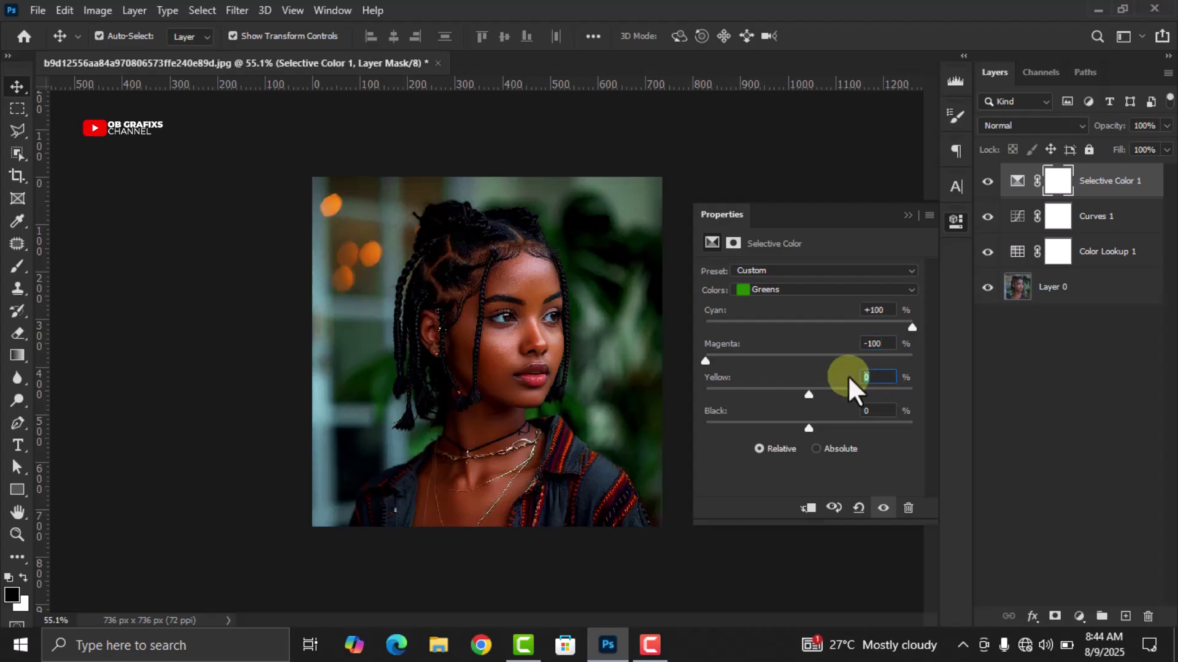
pyautogui.write('38')
pyautogui.press('Tab')
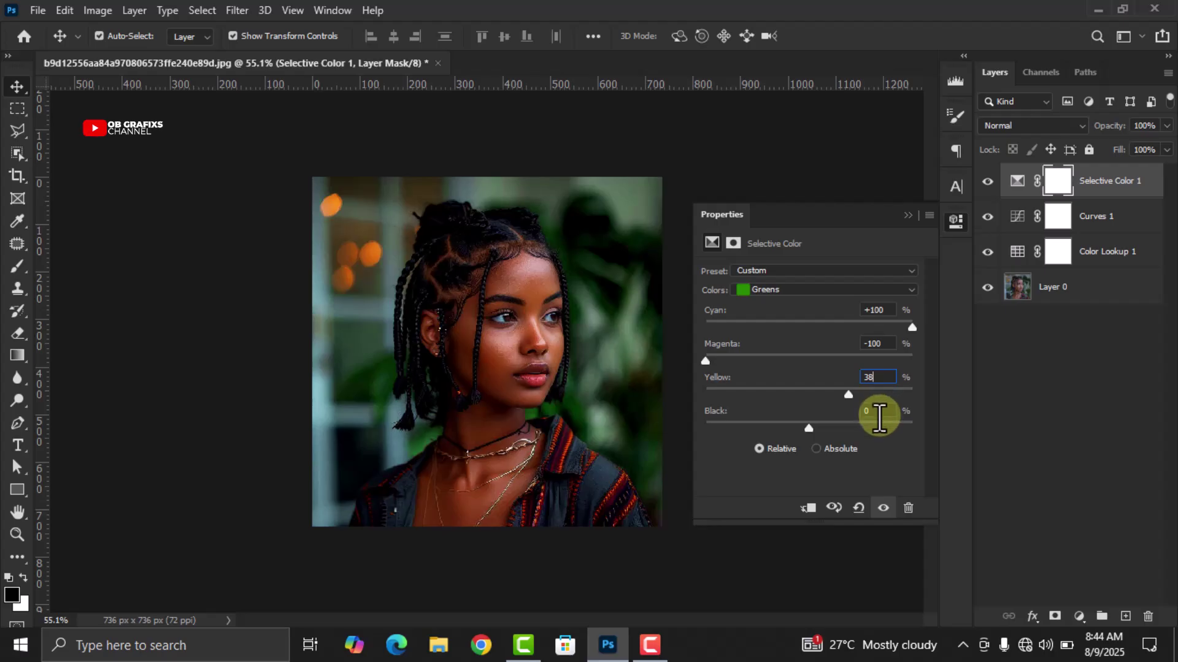
pyautogui.write('100')
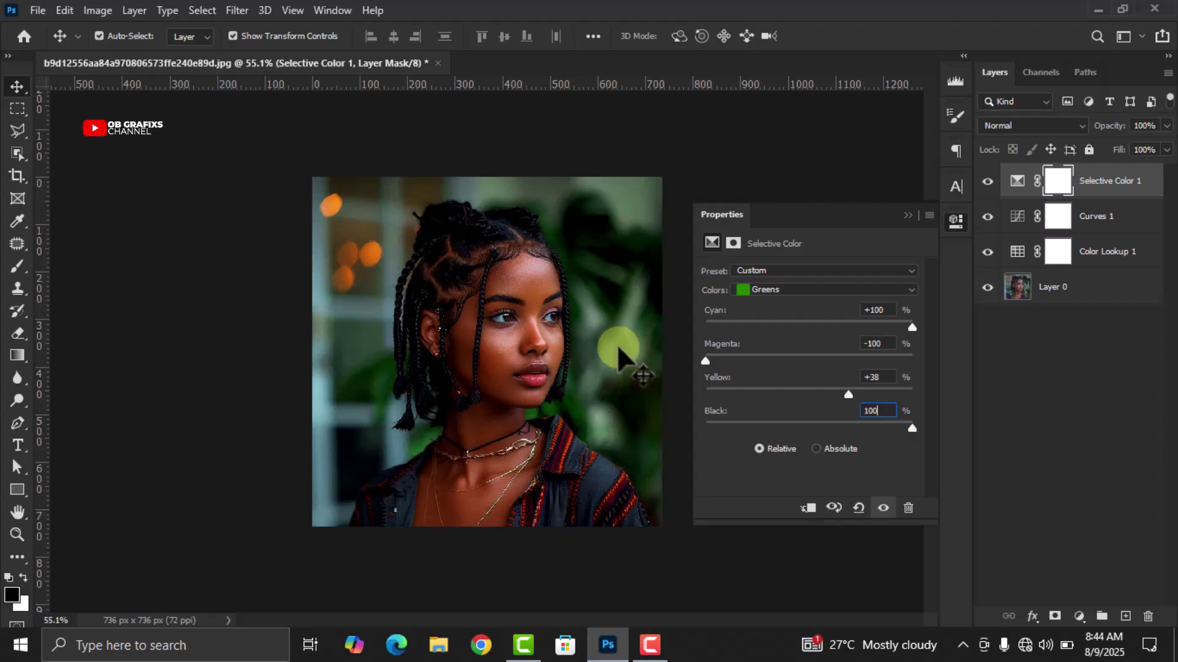
# Step: Set Cyan to +2 percent for the Selective Color Blacks and collapse the adjustment's properties
pyautogui.click(826, 287)
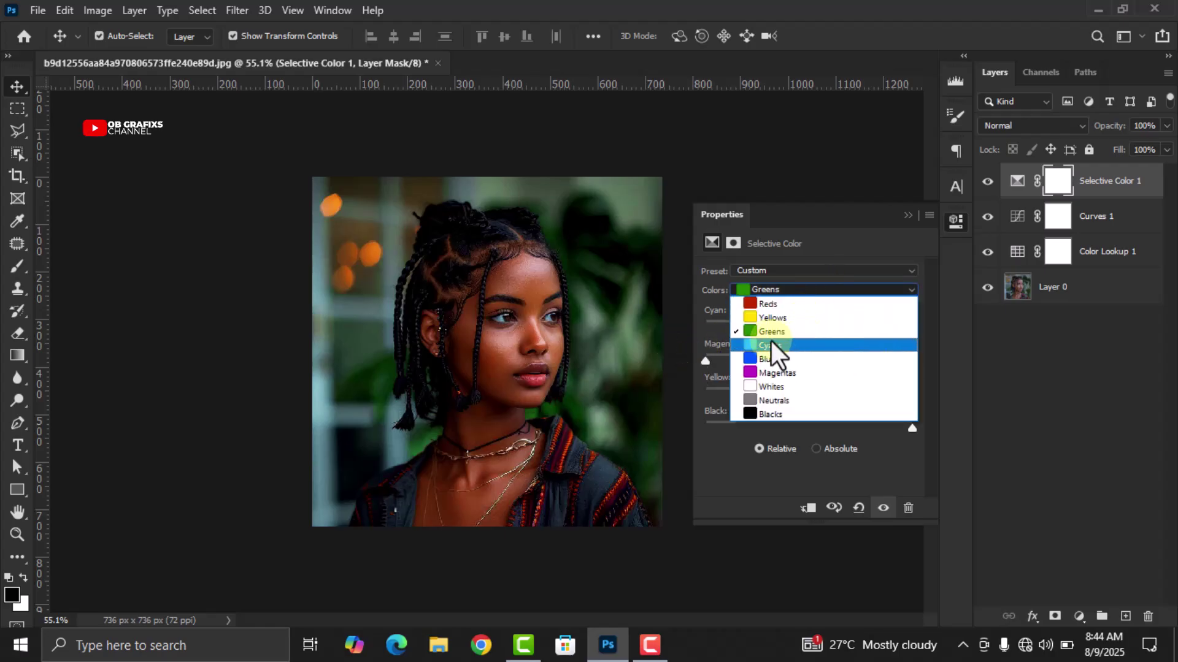
pyautogui.click(775, 414)
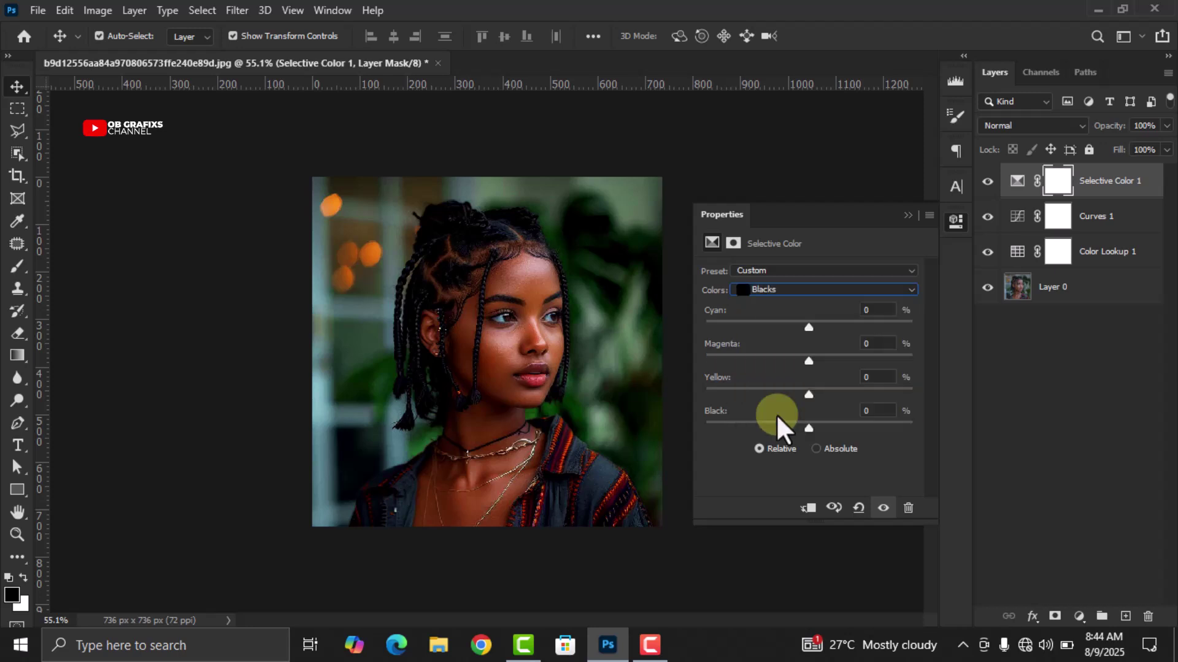
pyautogui.doubleClick(869, 310)
pyautogui.write('2')
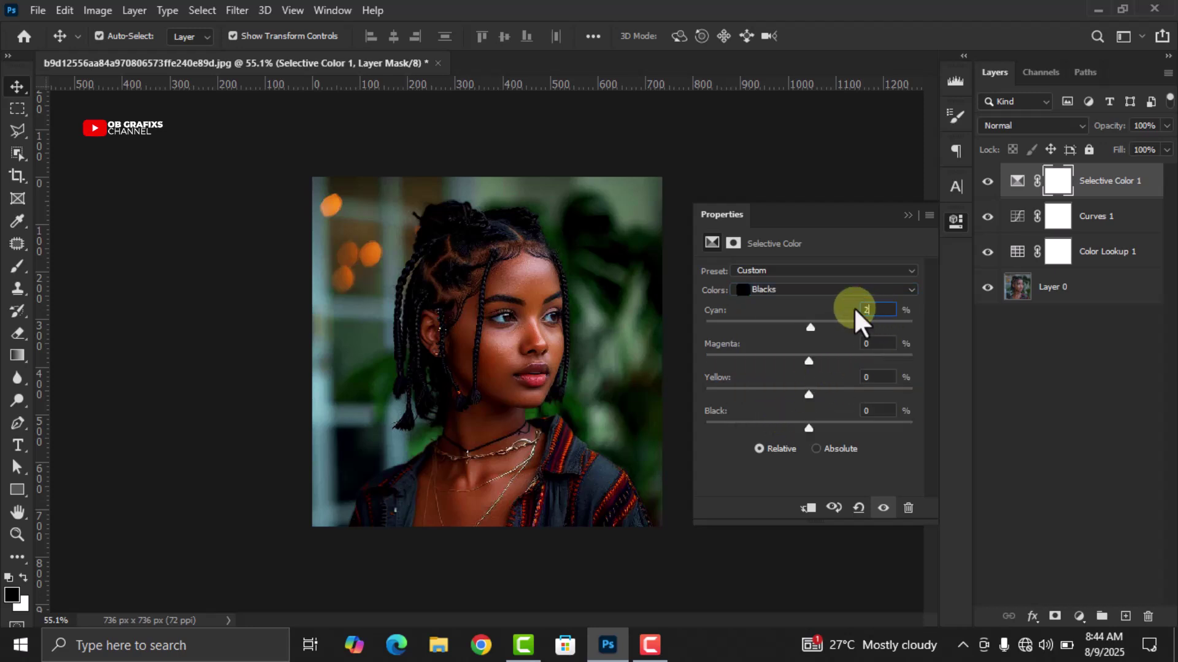
pyautogui.click(879, 344)
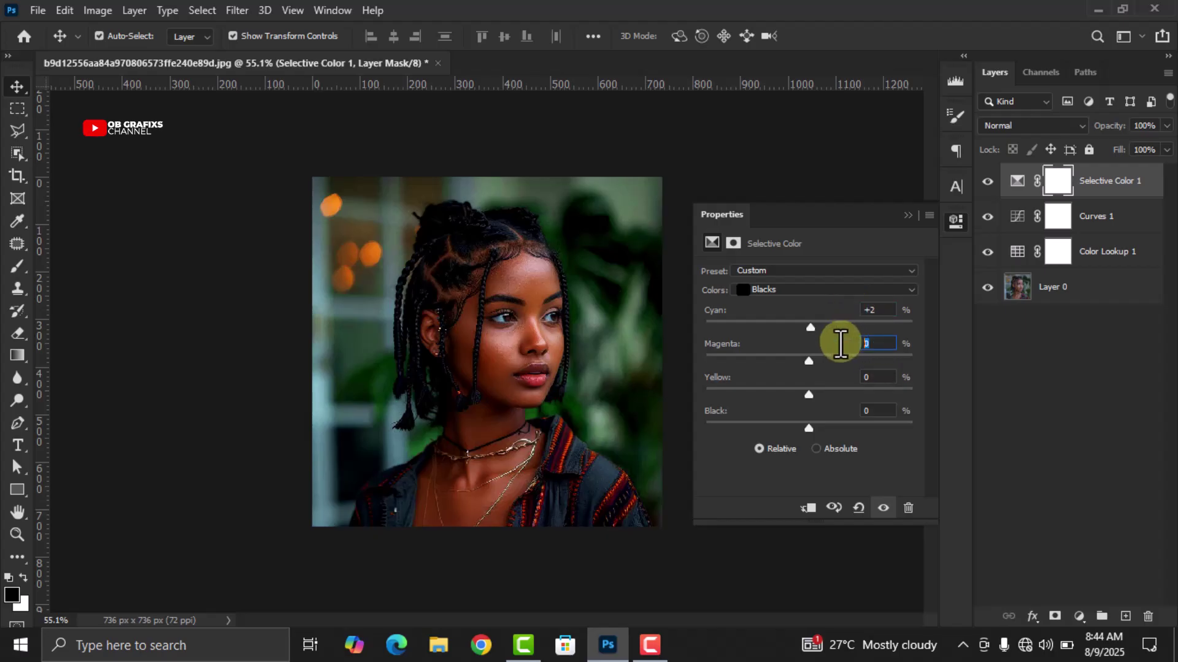
pyautogui.click(877, 377)
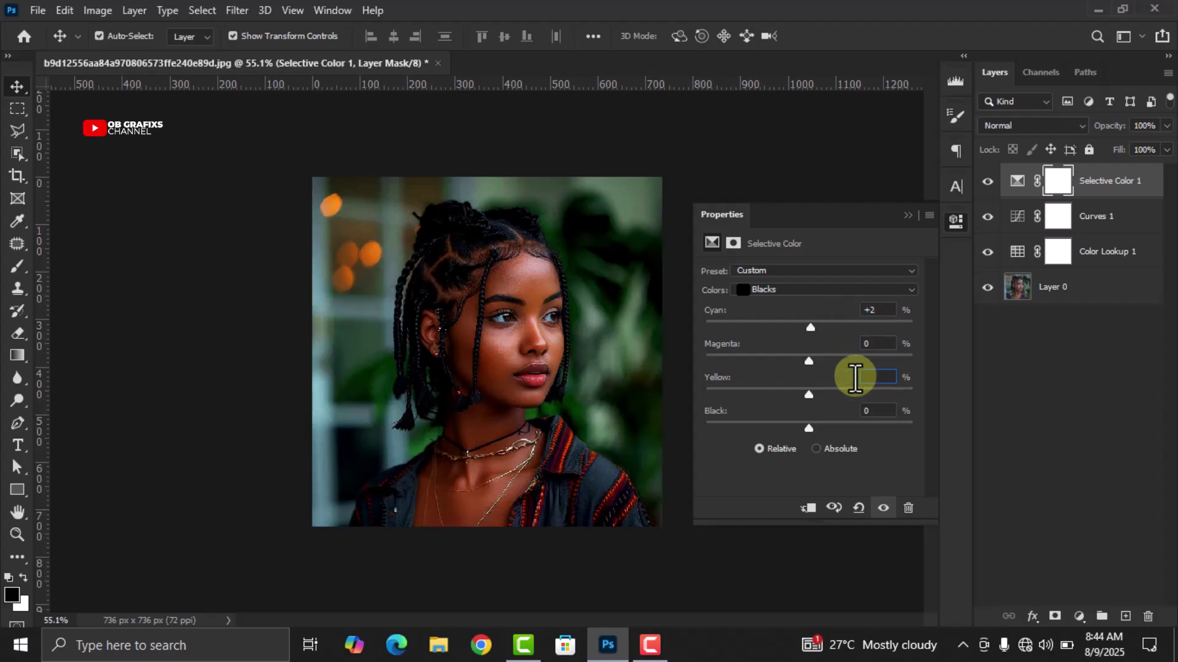
pyautogui.click(870, 410)
pyautogui.click(952, 222)
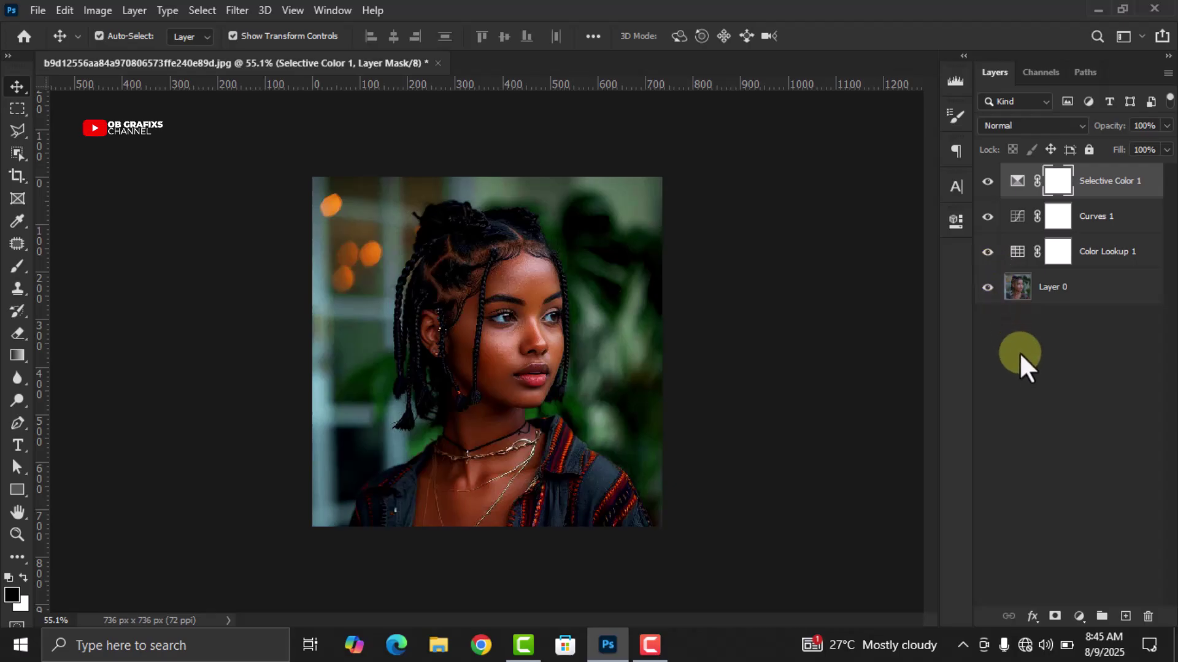
# Step: Add a Hue/Saturation adjustment layer with master Hue +4, Saturation +10 and Lightness -2
pyautogui.click(1079, 616)
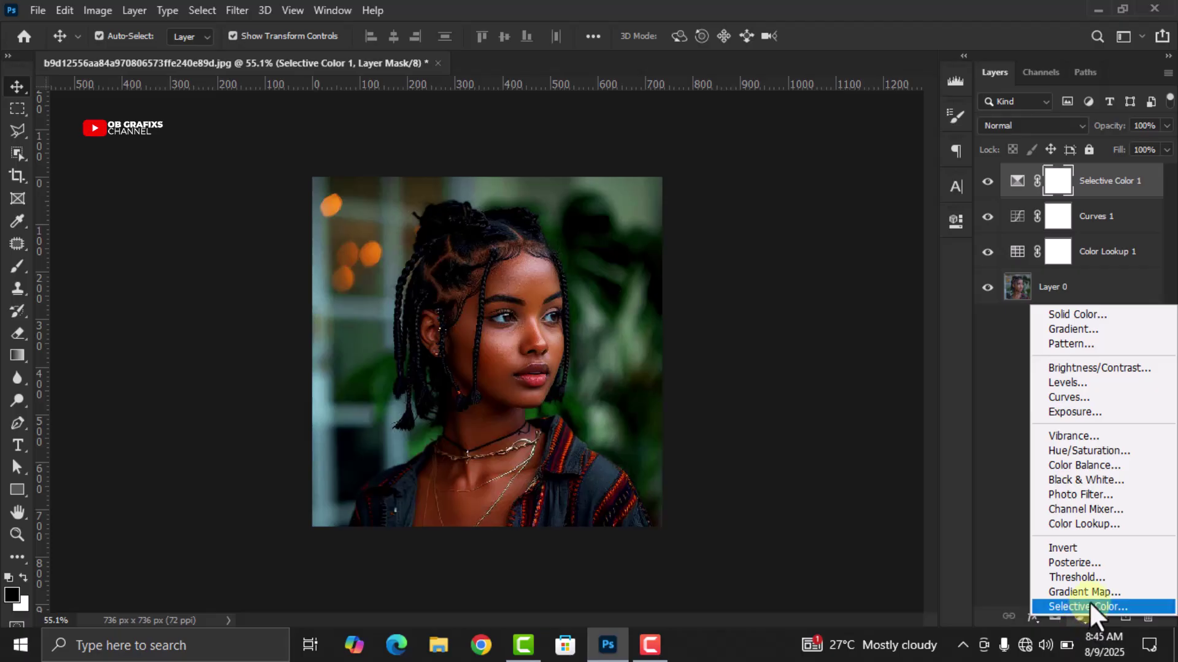
pyautogui.click(1084, 450)
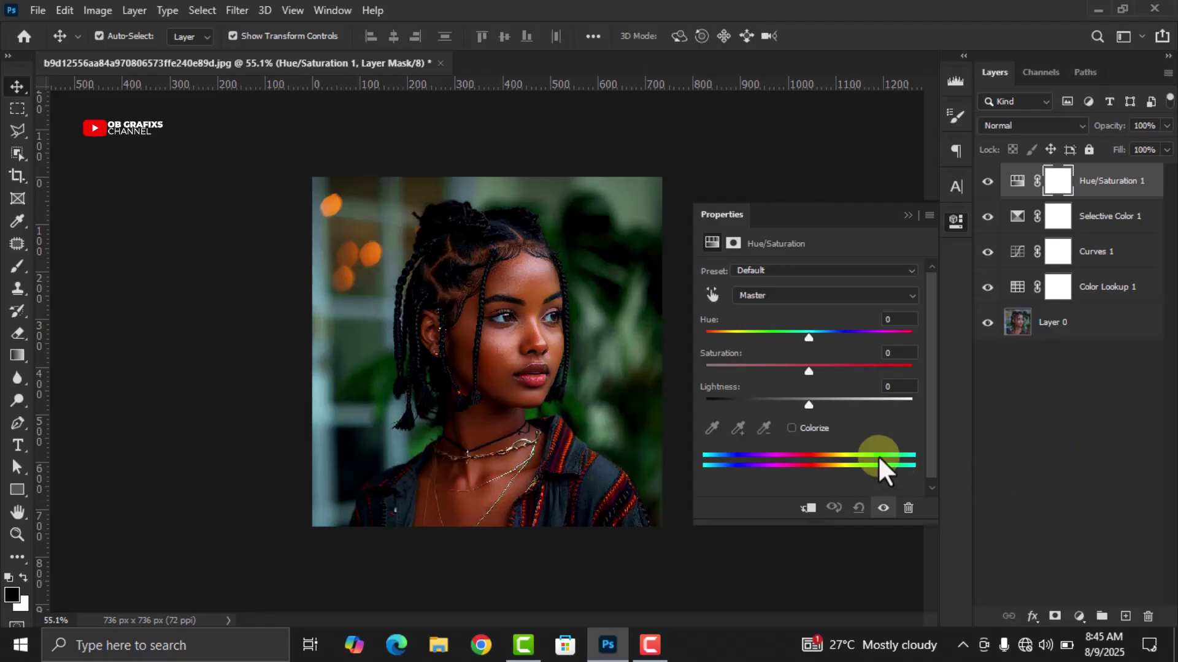
pyautogui.click(892, 317)
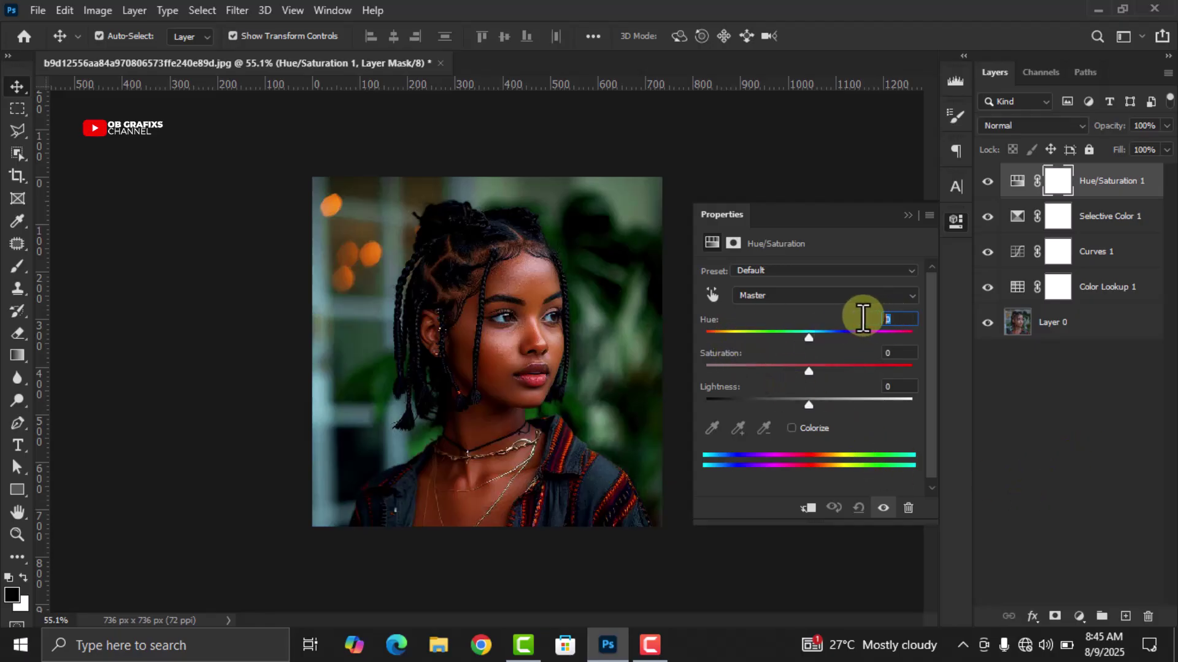
pyautogui.write('4')
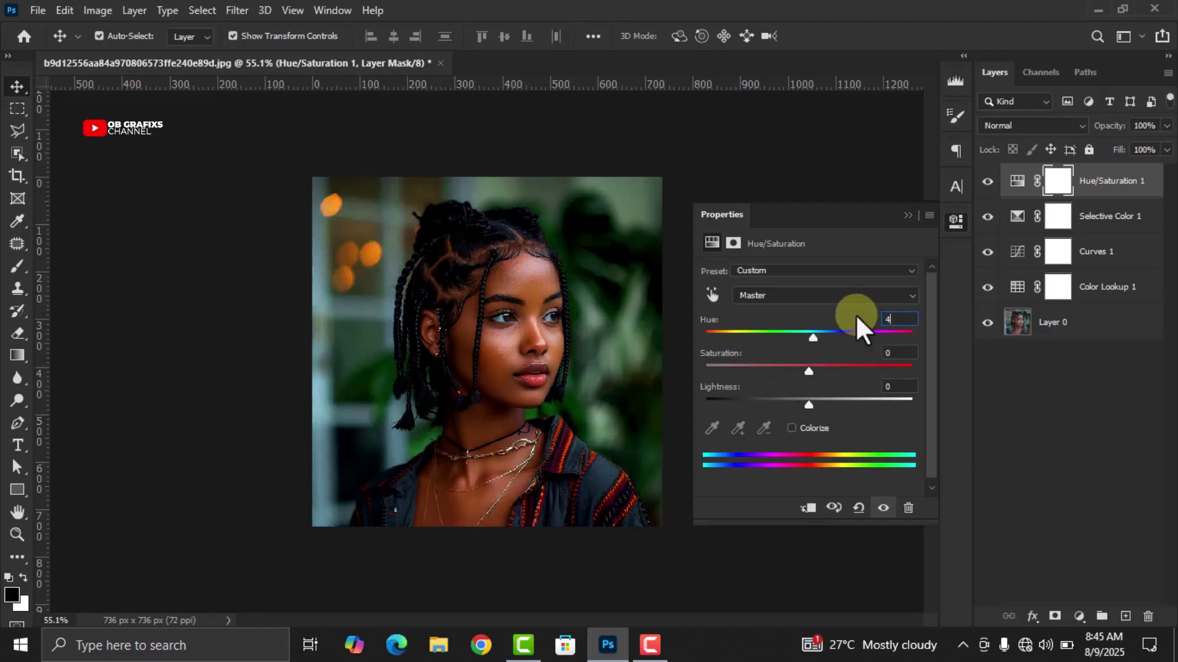
pyautogui.click(889, 353)
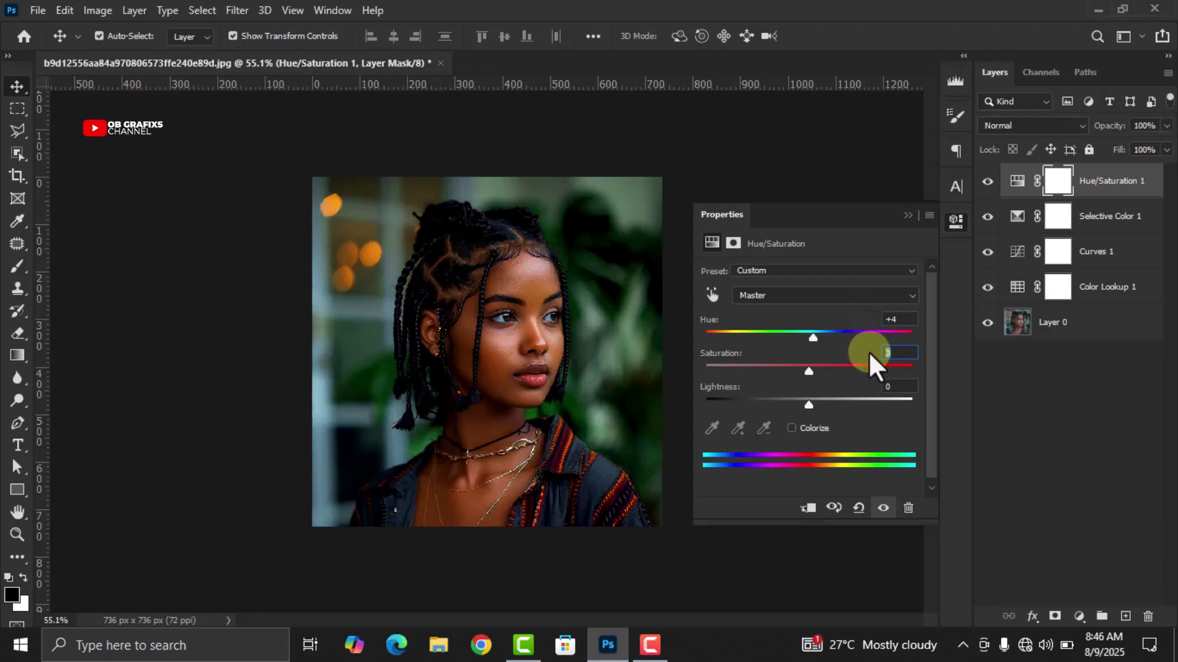
pyautogui.write('10')
pyautogui.click(889, 385)
pyautogui.write('-2')
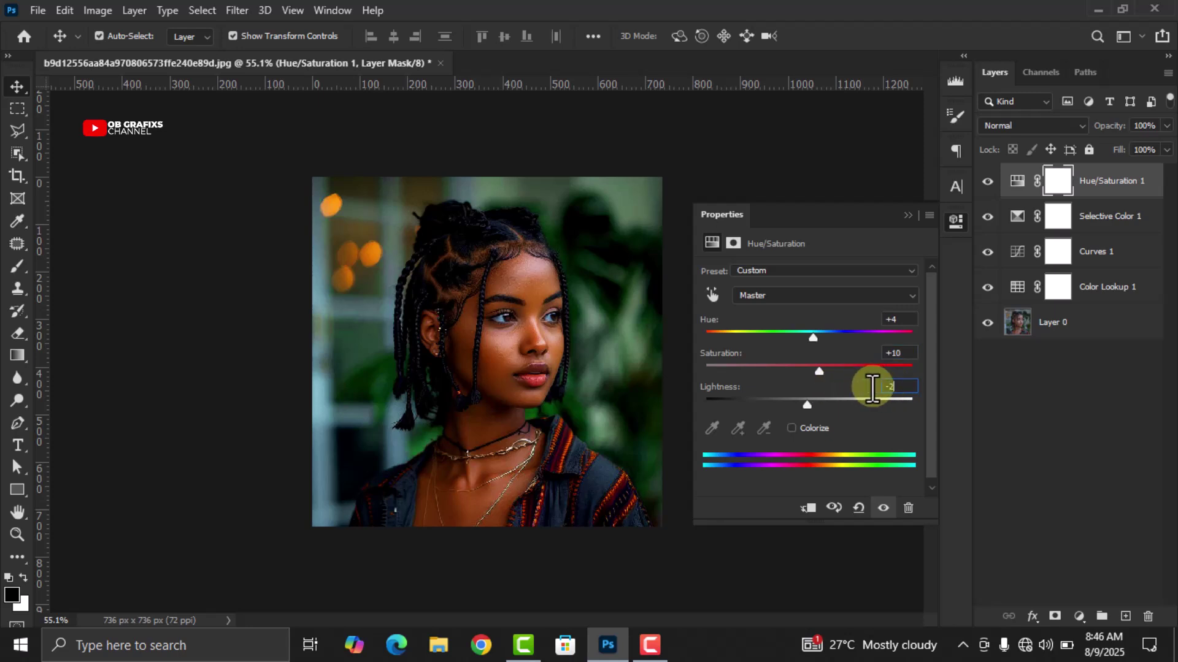
pyautogui.click(957, 217)
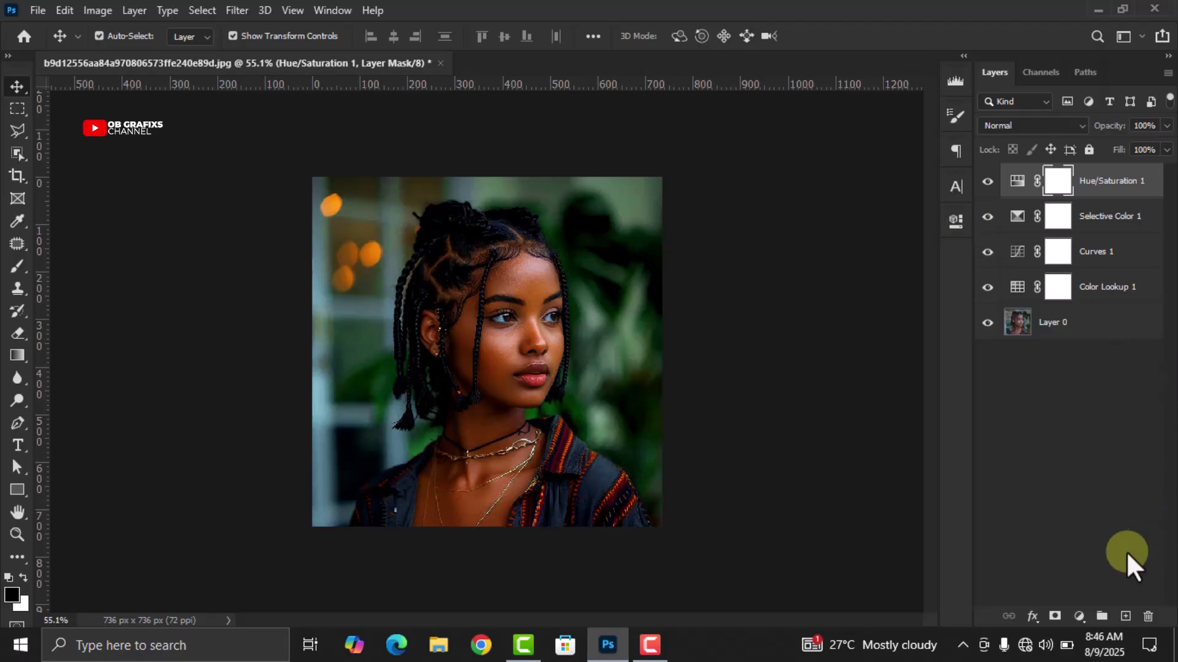
# Step: Add a Brightness/Contrast adjustment layer on top with Brightness 20 and Contrast 10
pyautogui.click(1079, 616)
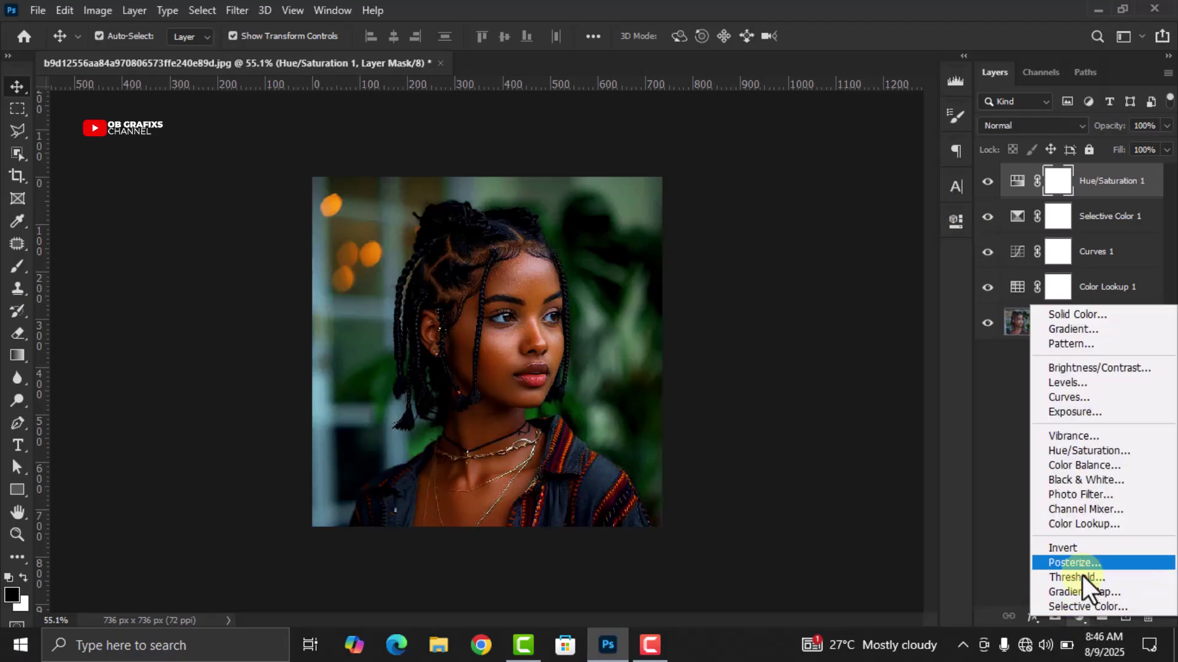
pyautogui.click(1080, 368)
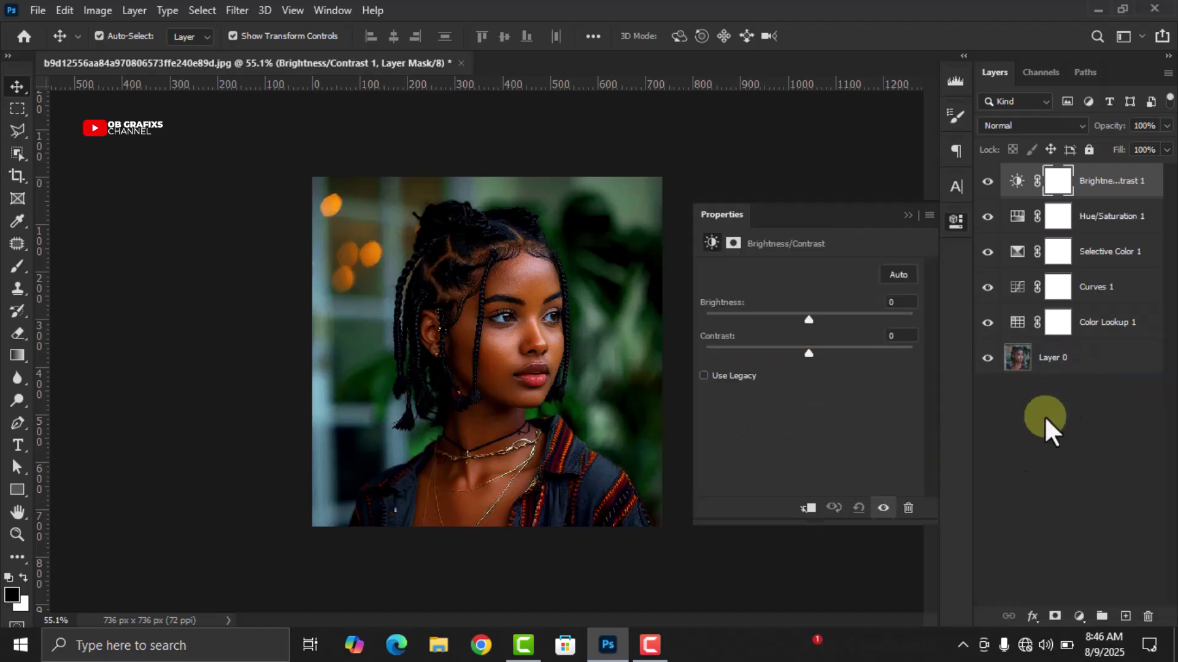
pyautogui.click(893, 303)
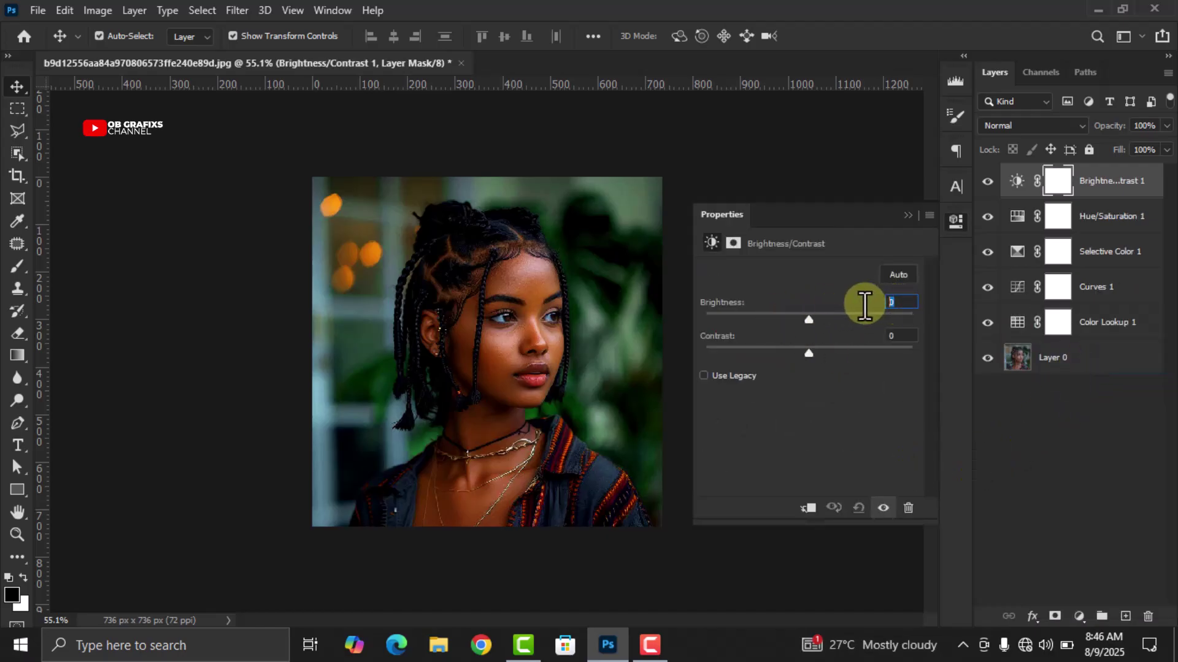
pyautogui.write('20')
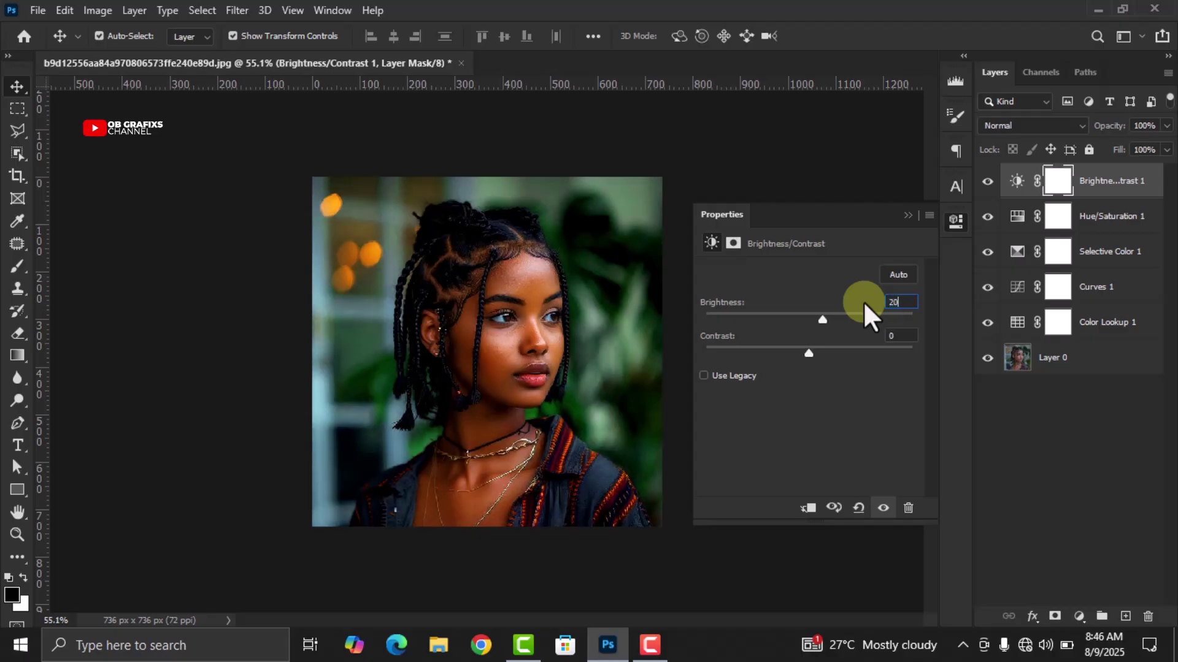
pyautogui.click(891, 335)
pyautogui.write('10')
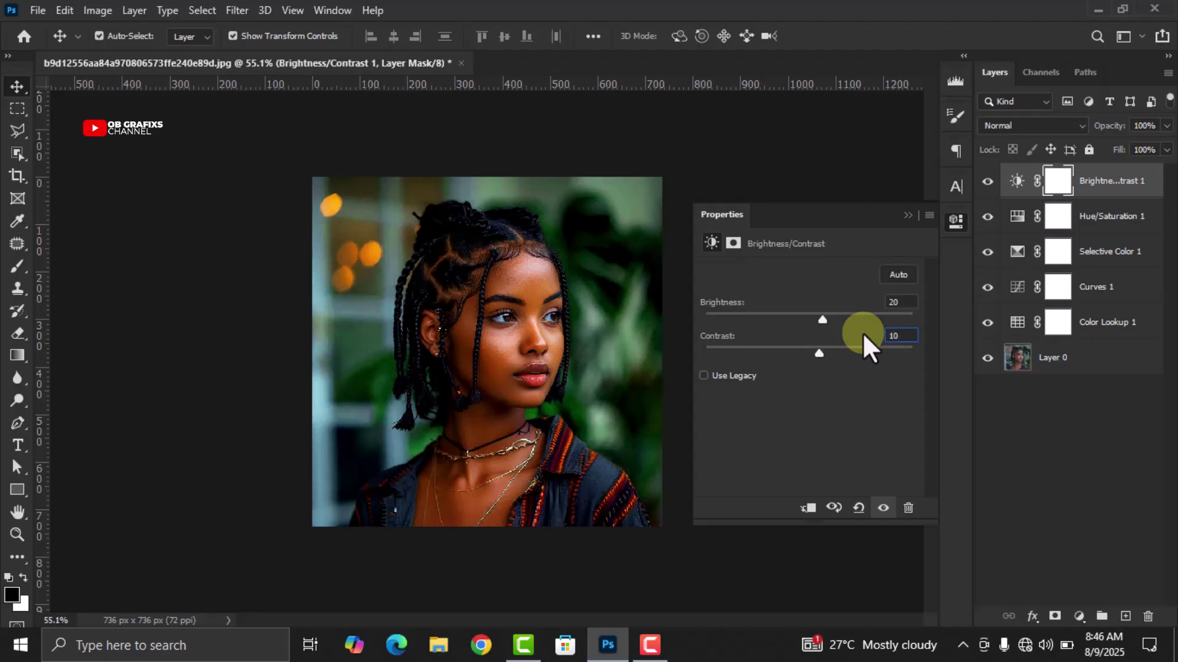
pyautogui.click(955, 218)
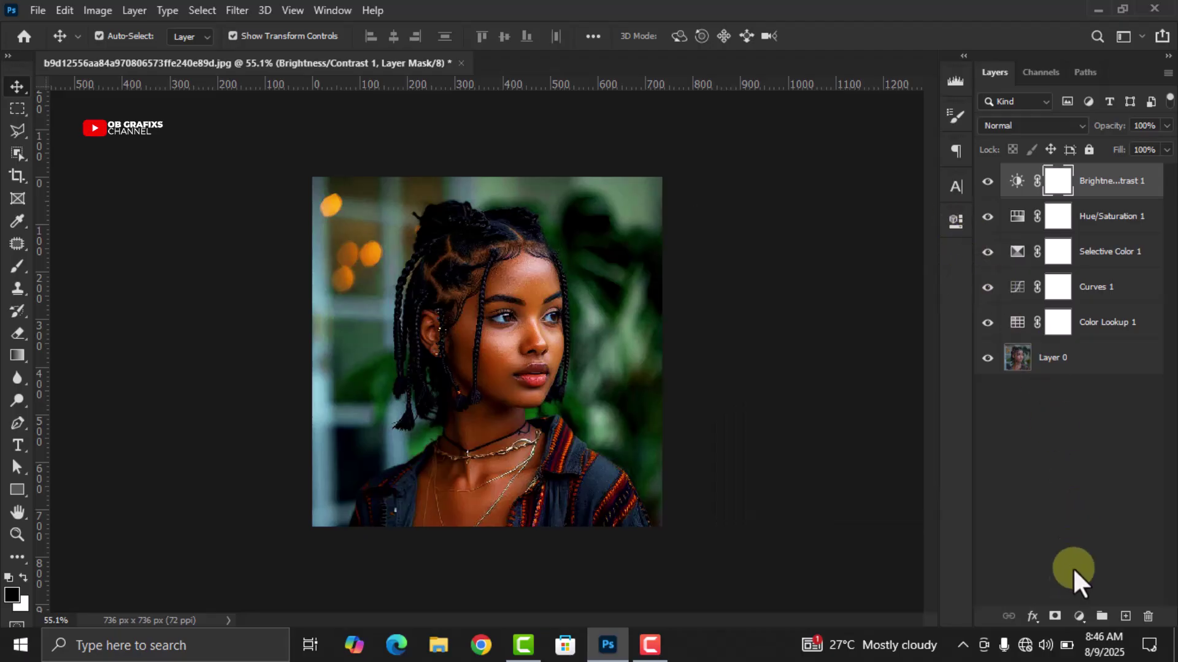
# Step: Add an Exposure adjustment layer on top with Exposure 0.40 and Offset 0, and collapse its properties
pyautogui.click(1079, 617)
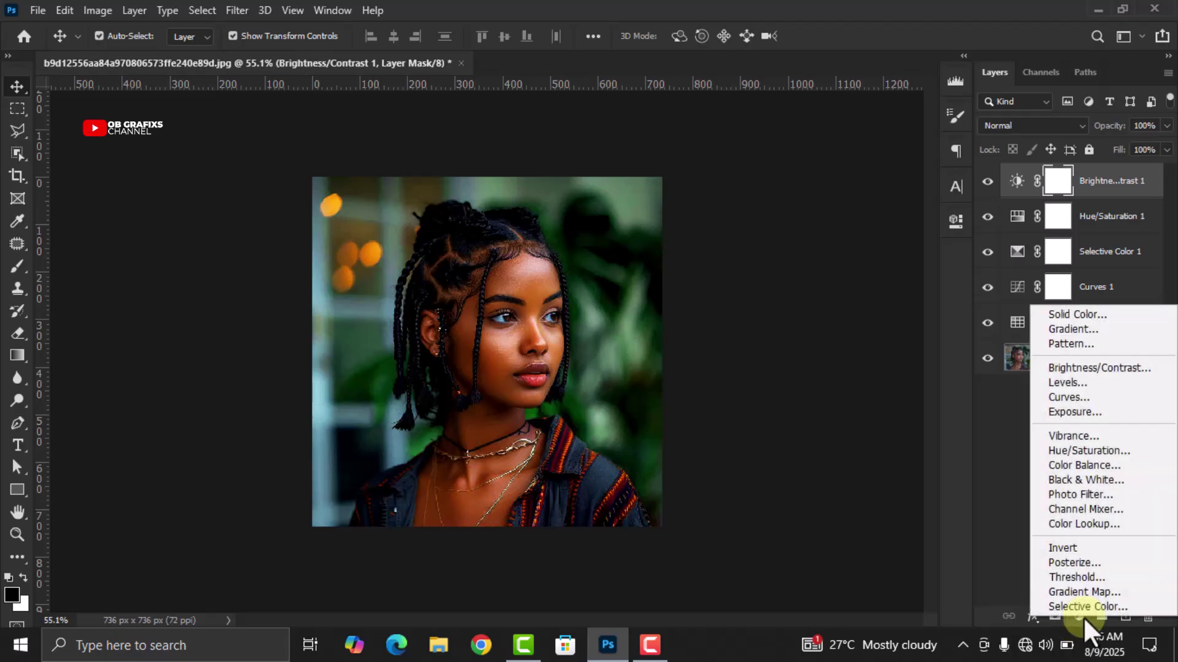
pyautogui.click(1080, 413)
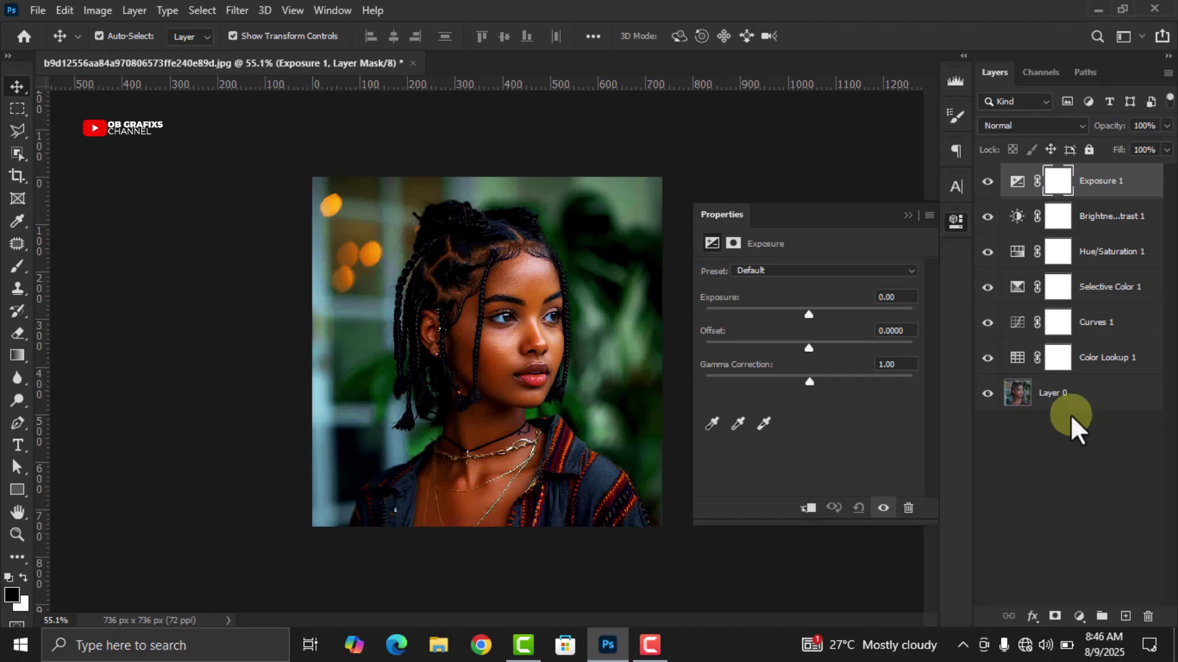
pyautogui.click(886, 298)
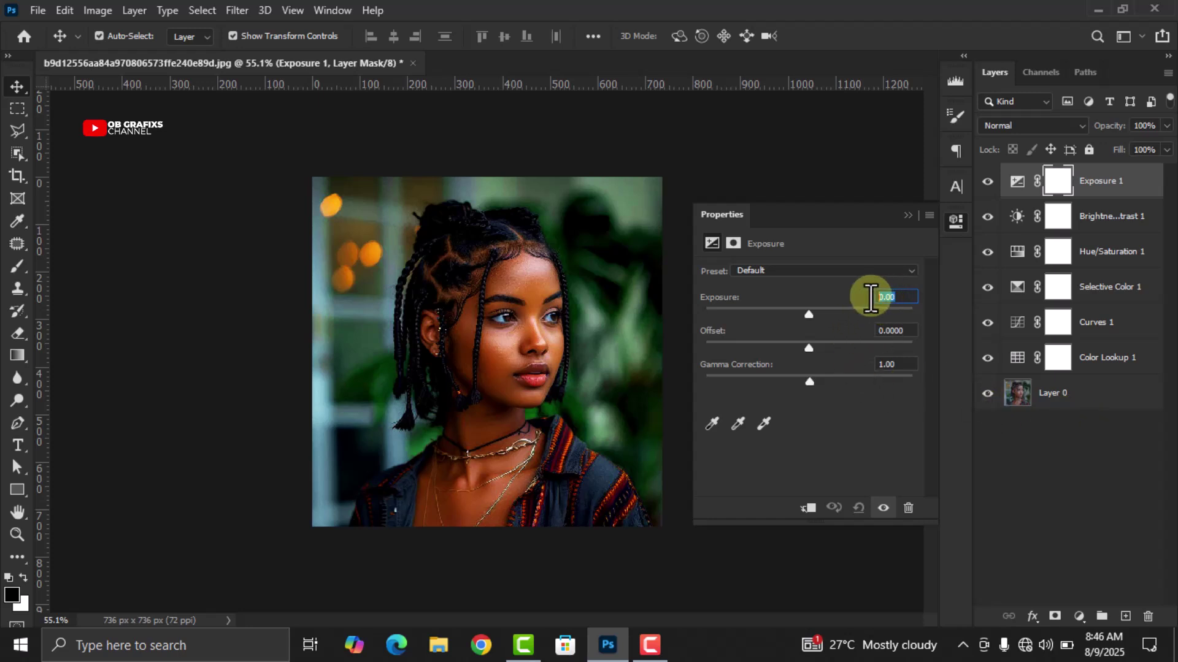
pyautogui.write('0.40')
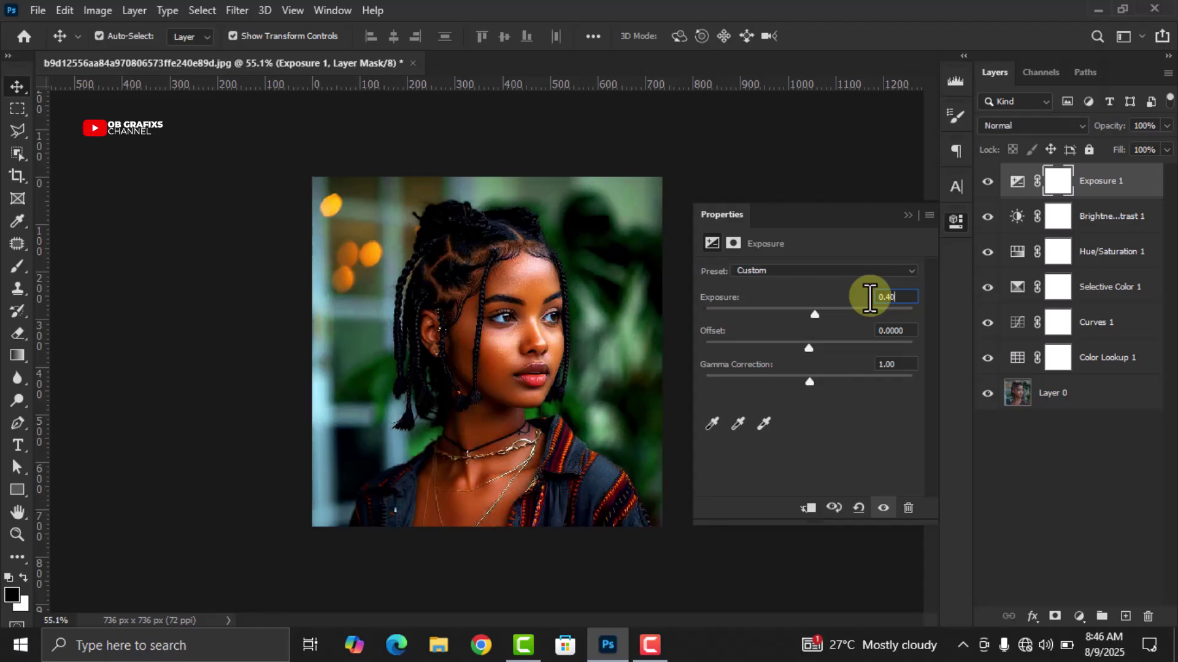
pyautogui.click(903, 332)
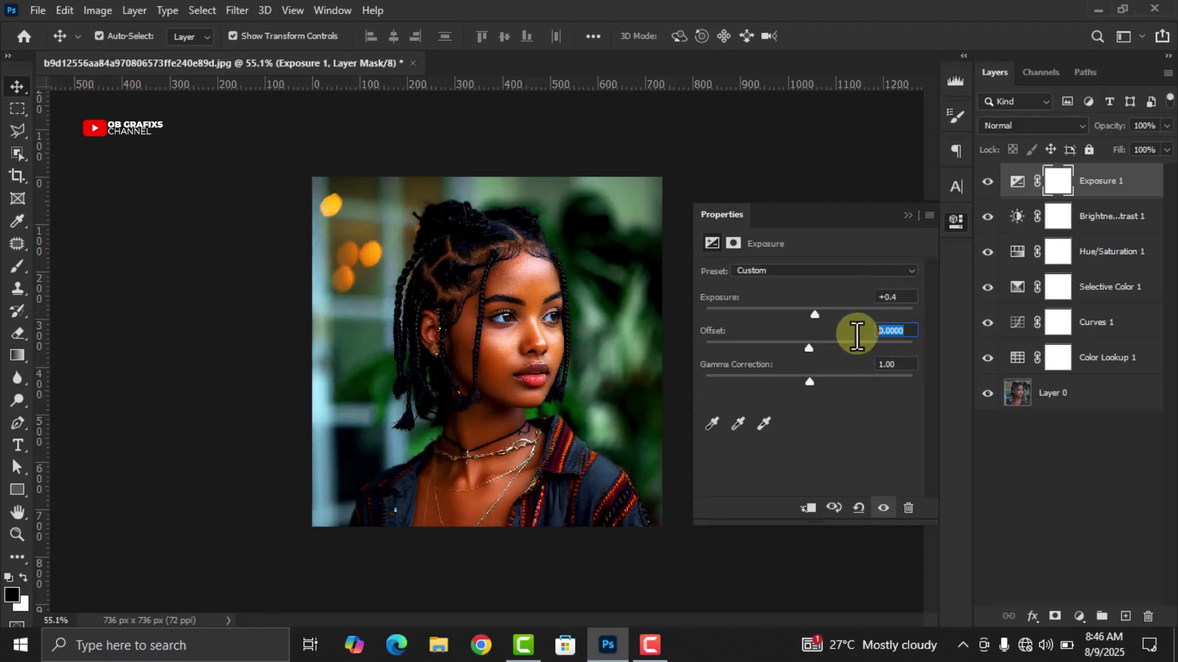
pyautogui.click(887, 365)
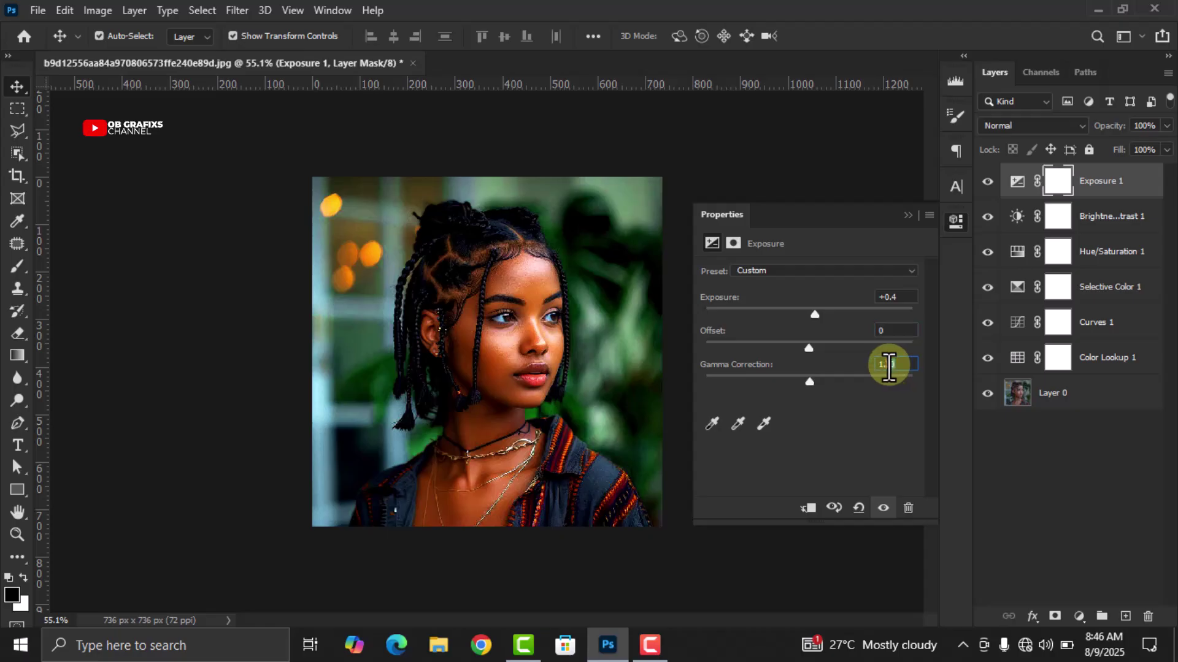
pyautogui.click(956, 221)
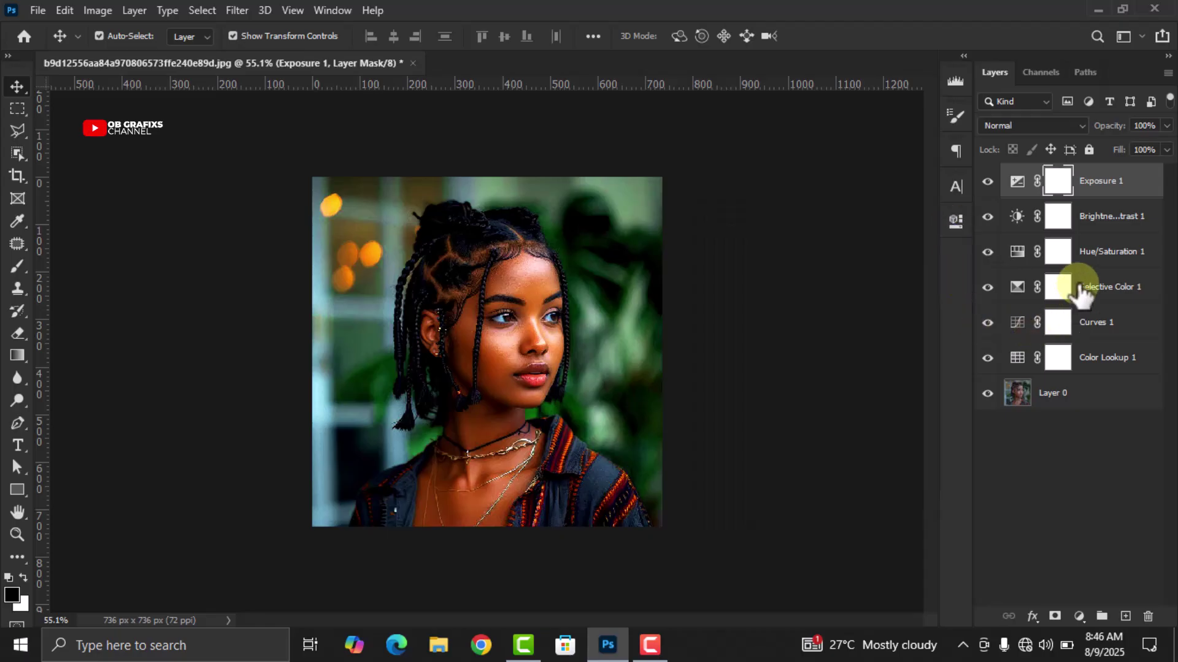
pyautogui.click(1113, 256)
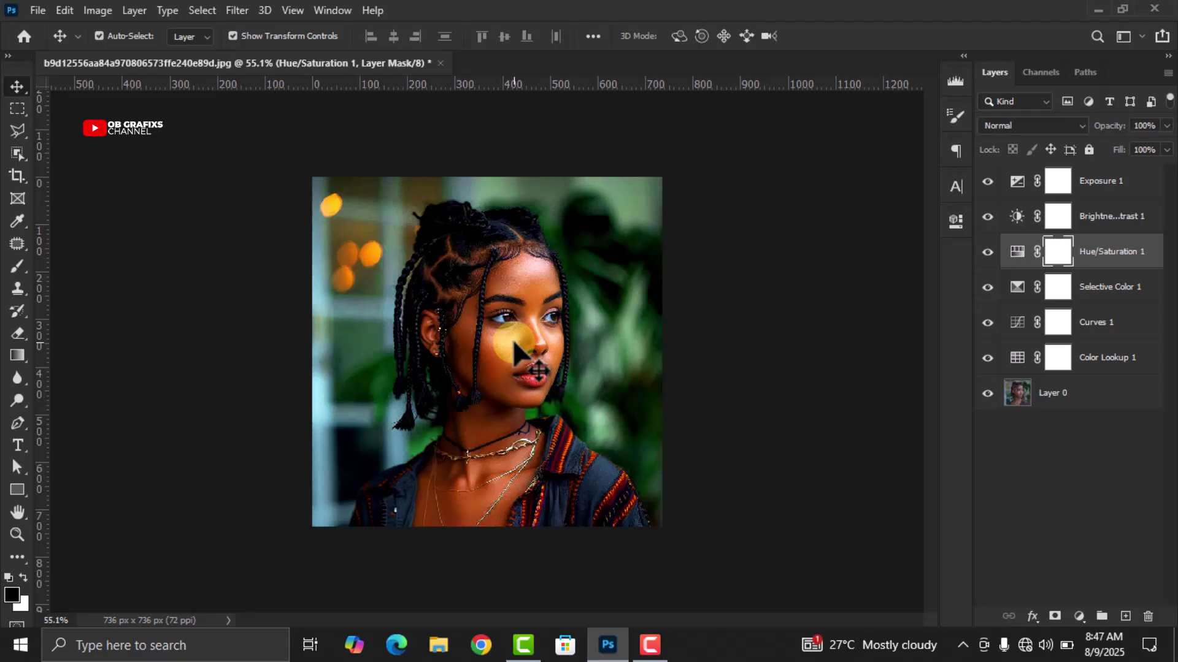
pyautogui.click(1126, 224)
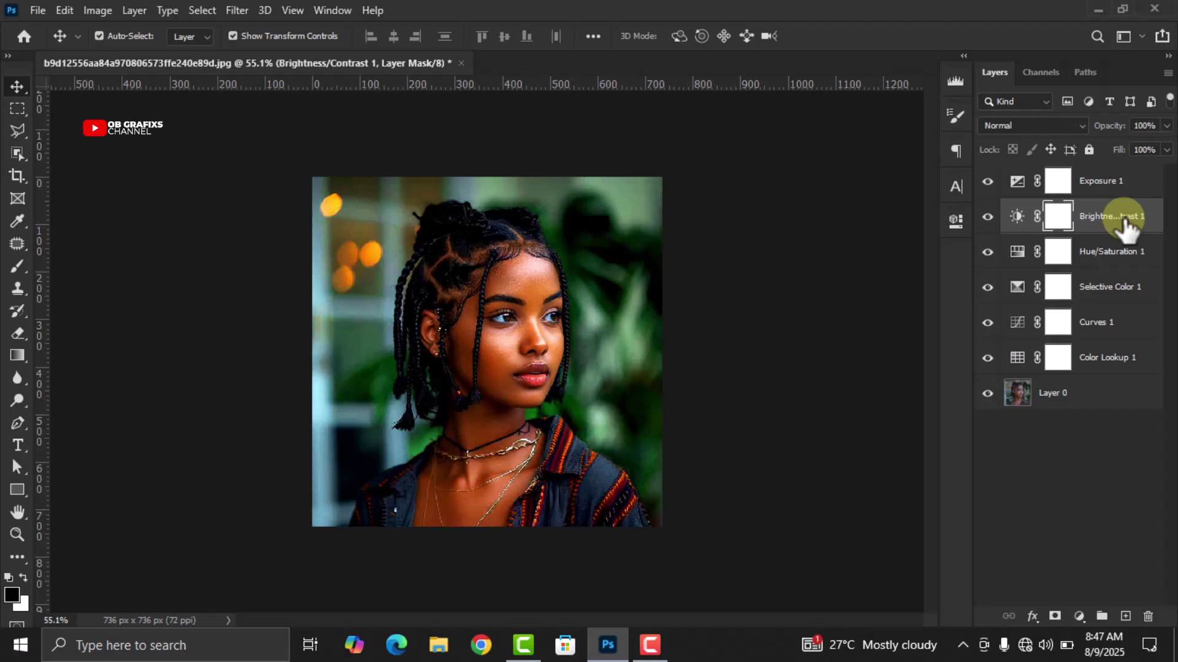
pyautogui.click(1123, 183)
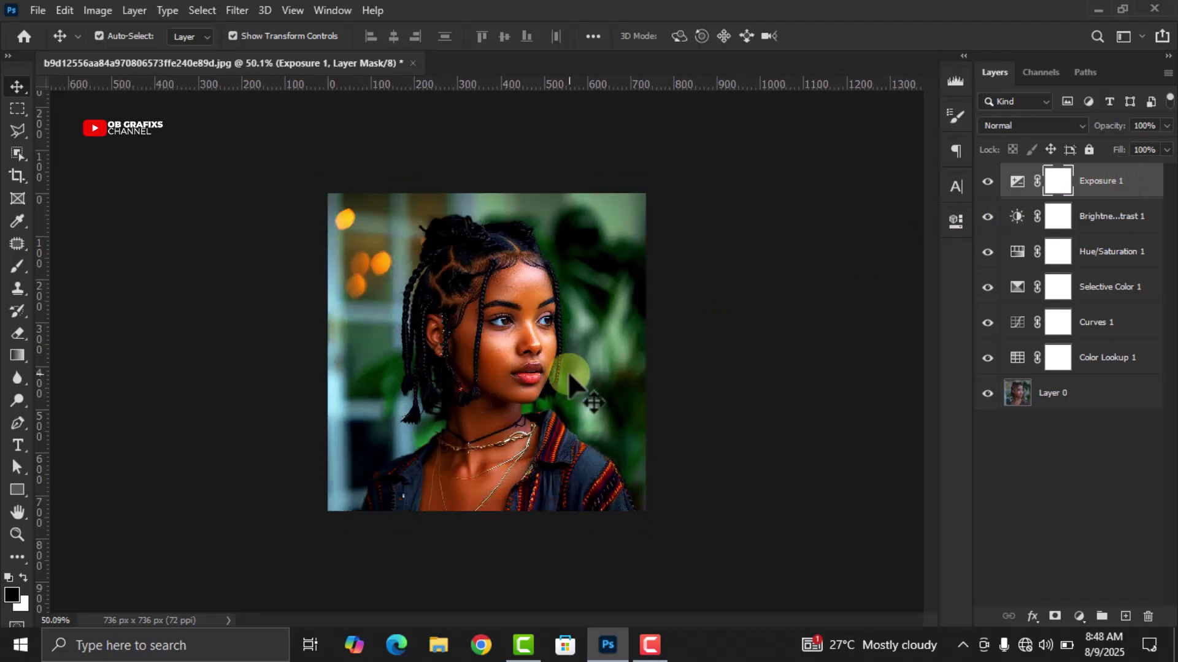
# Step: Group all six adjustment layers, from Color Lookup 1 up to Exposure 1, above the portrait layer
pyautogui.click(1125, 359)
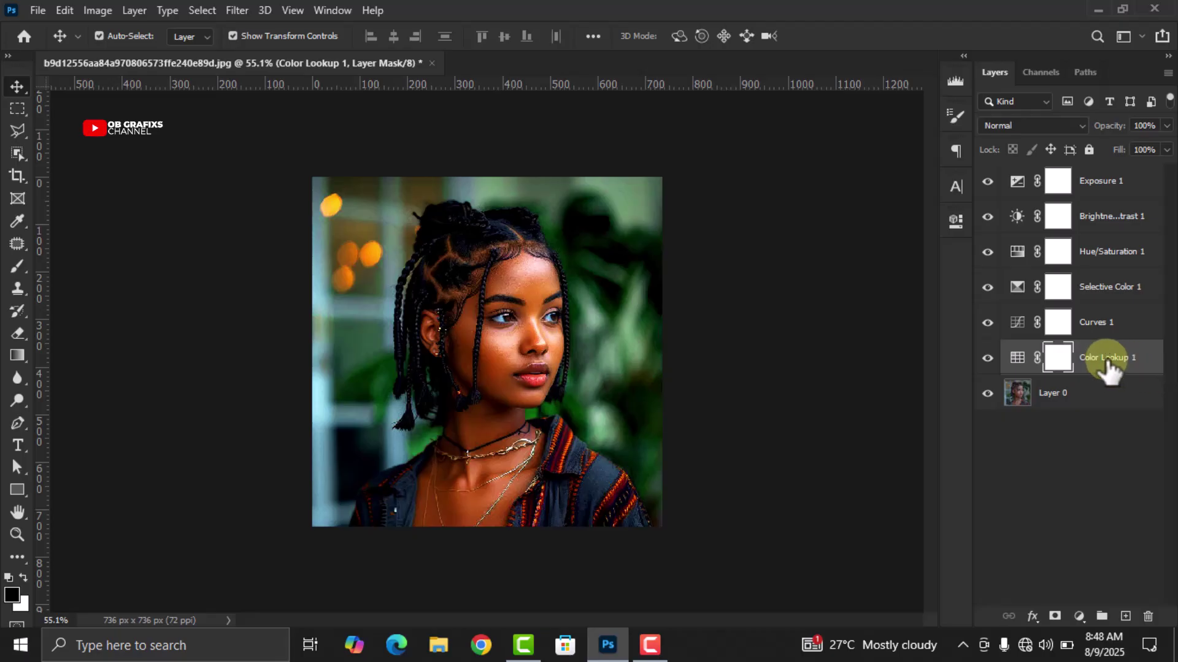
pyautogui.hotkey('ctrl', '2')
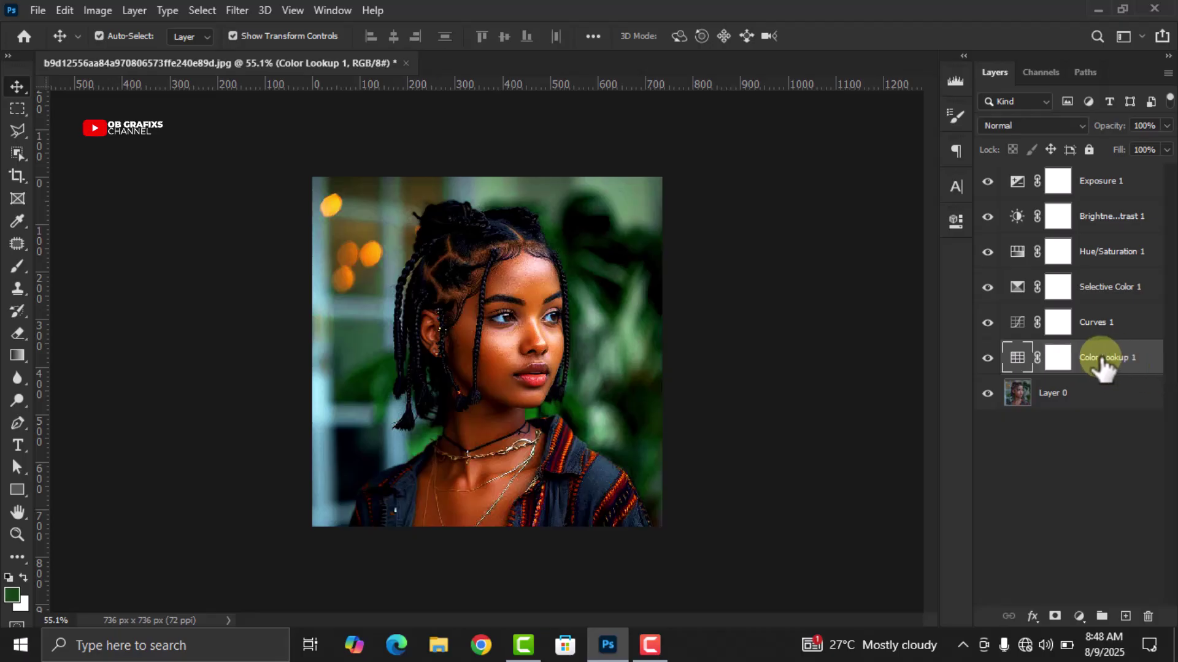
pyautogui.keyDown('shift'); pyautogui.click(1107, 184); pyautogui.keyUp('shift')
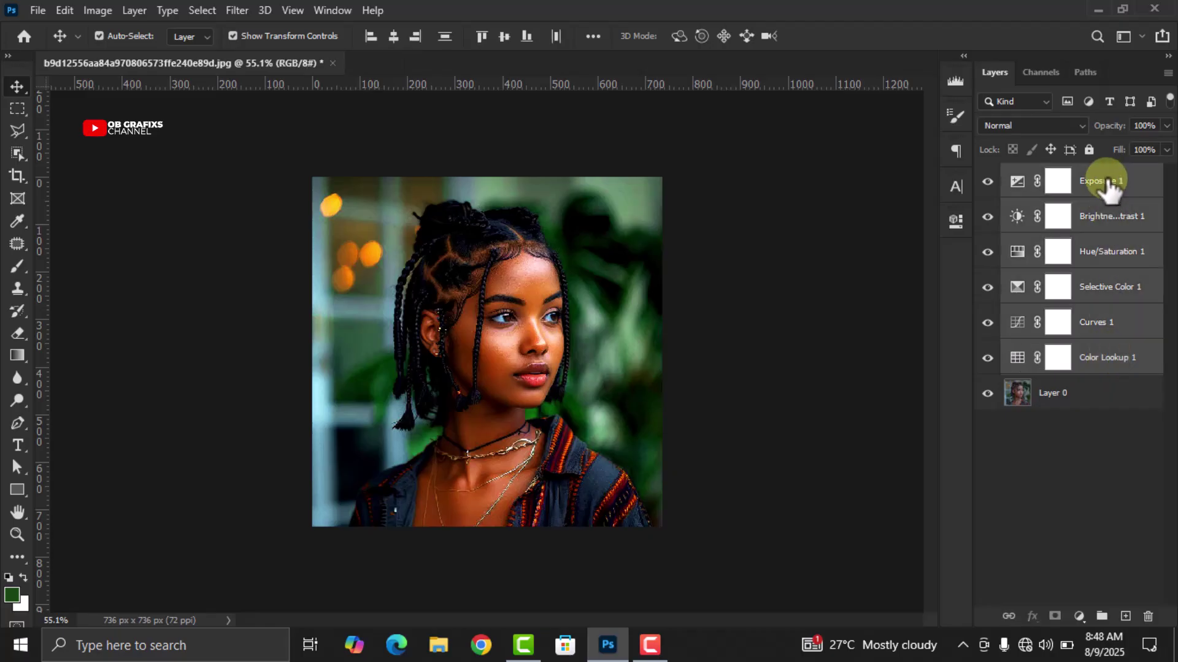
pyautogui.moveTo(1131, 362); pyautogui.dragTo(1102, 616)
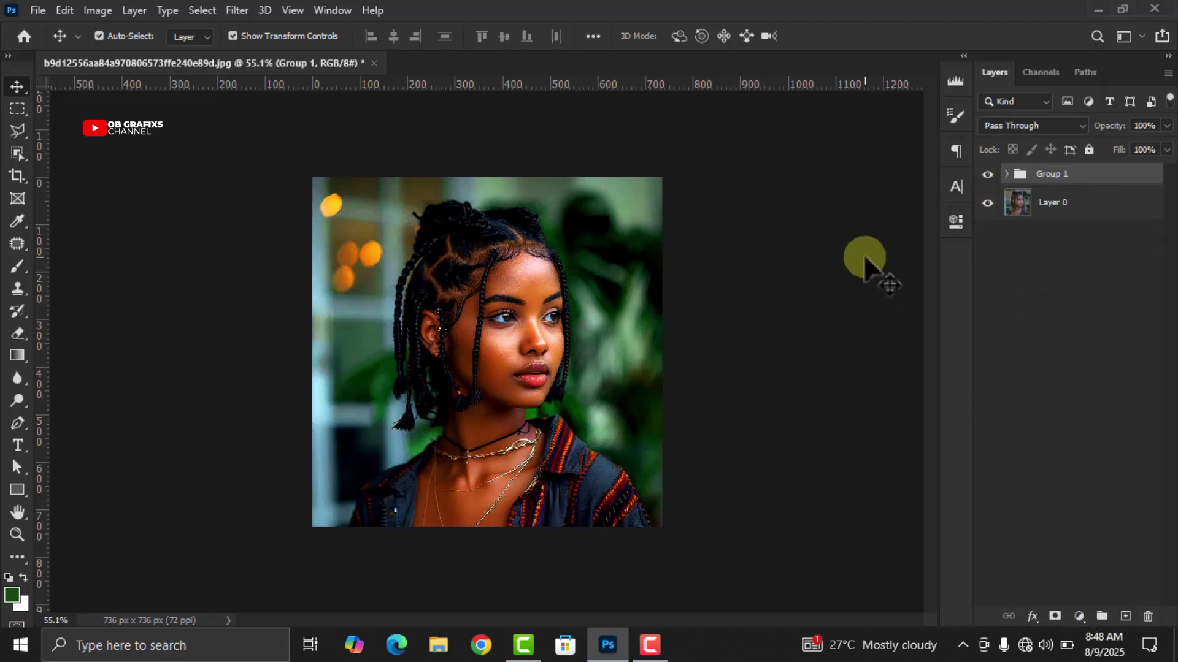
# Step: Rename the adjustment layer group as Color Grading Preset
pyautogui.doubleClick(1048, 175)
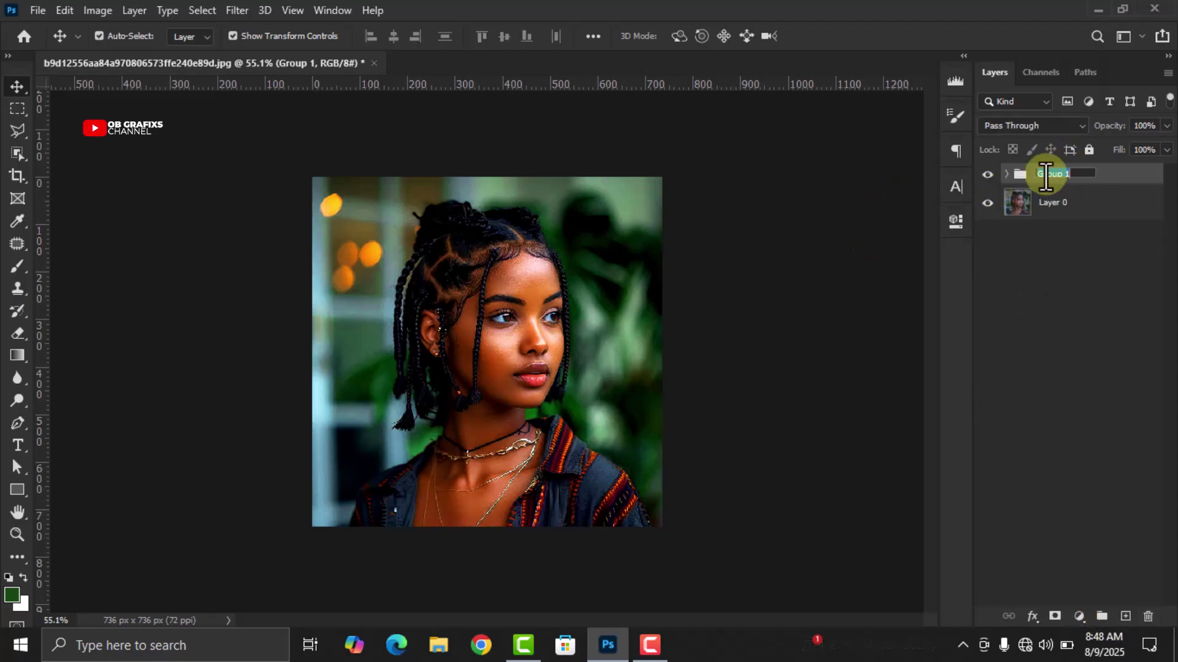
pyautogui.write('Color Gr')
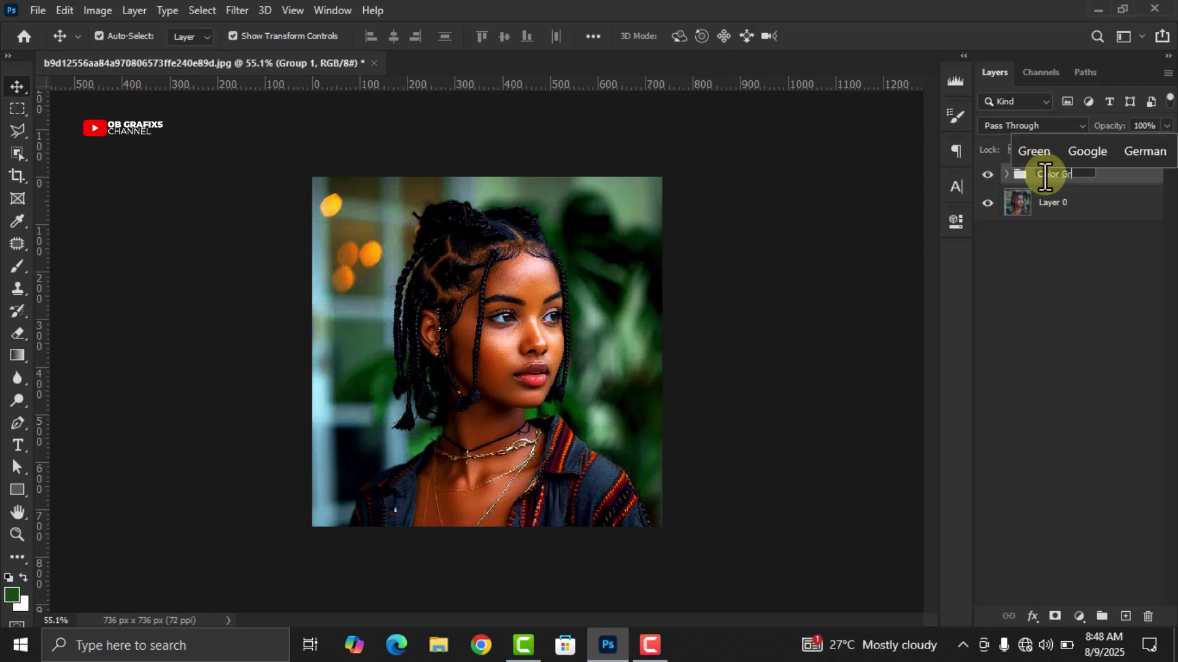
pyautogui.write('adin')
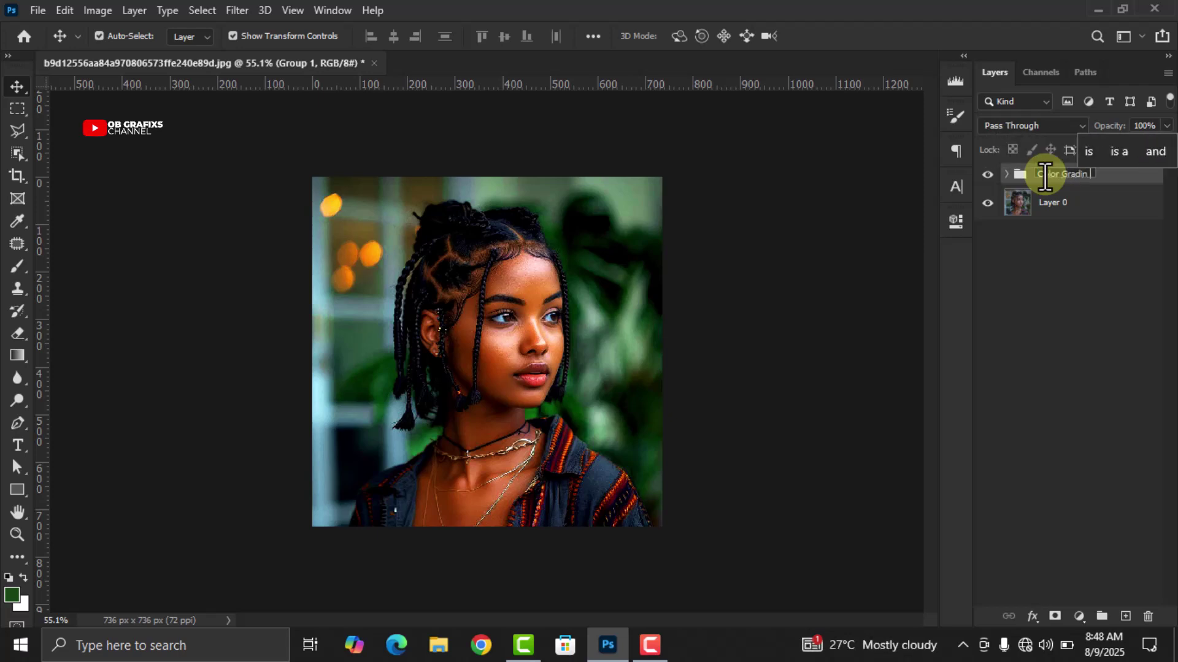
pyautogui.write('g Preset')
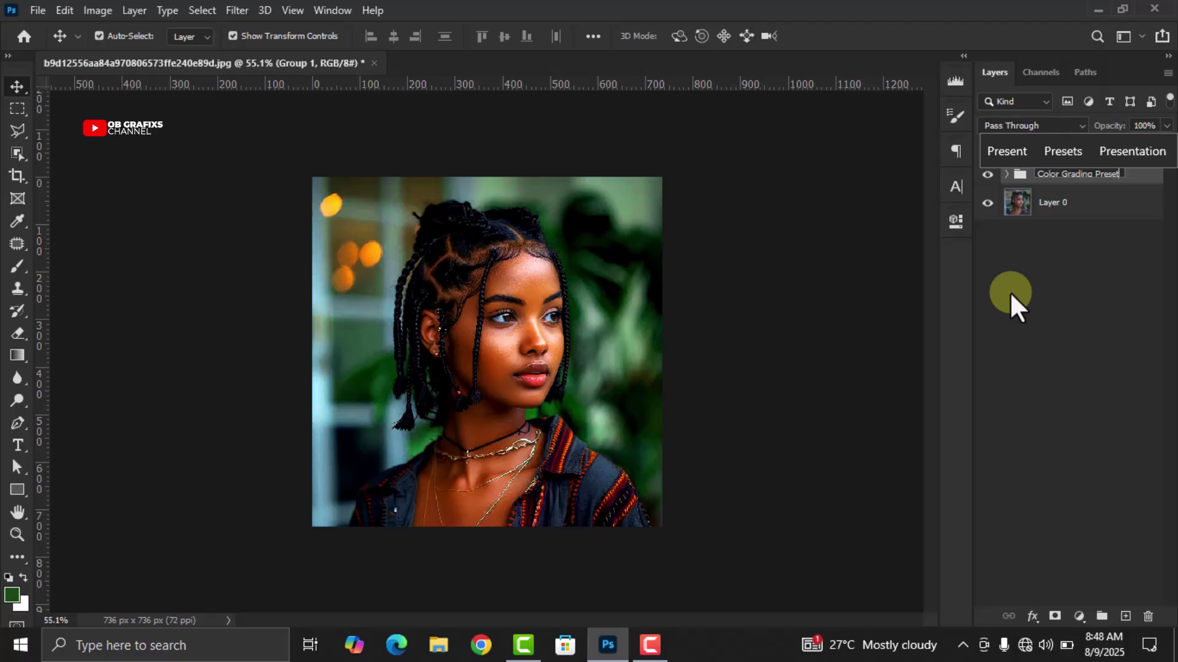
# Step: Compare the portrait before and after grading by repeatedly hiding and showing the Color Grading Preset group, leaving it shown
pyautogui.click(989, 180)
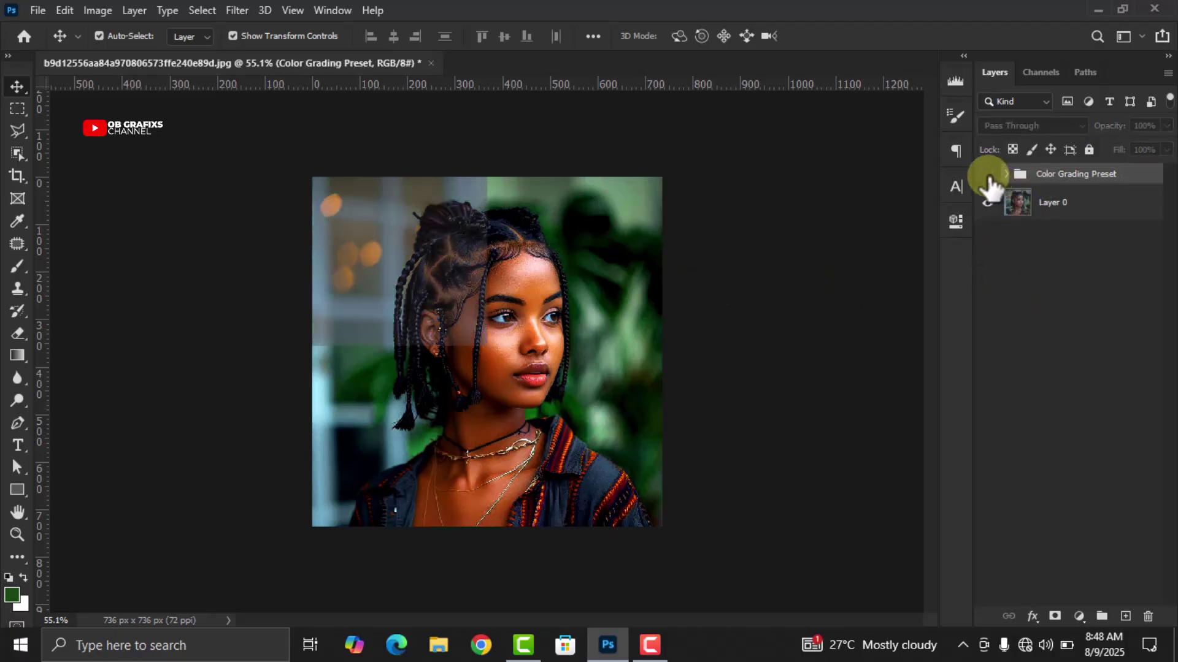
pyautogui.click(987, 175)
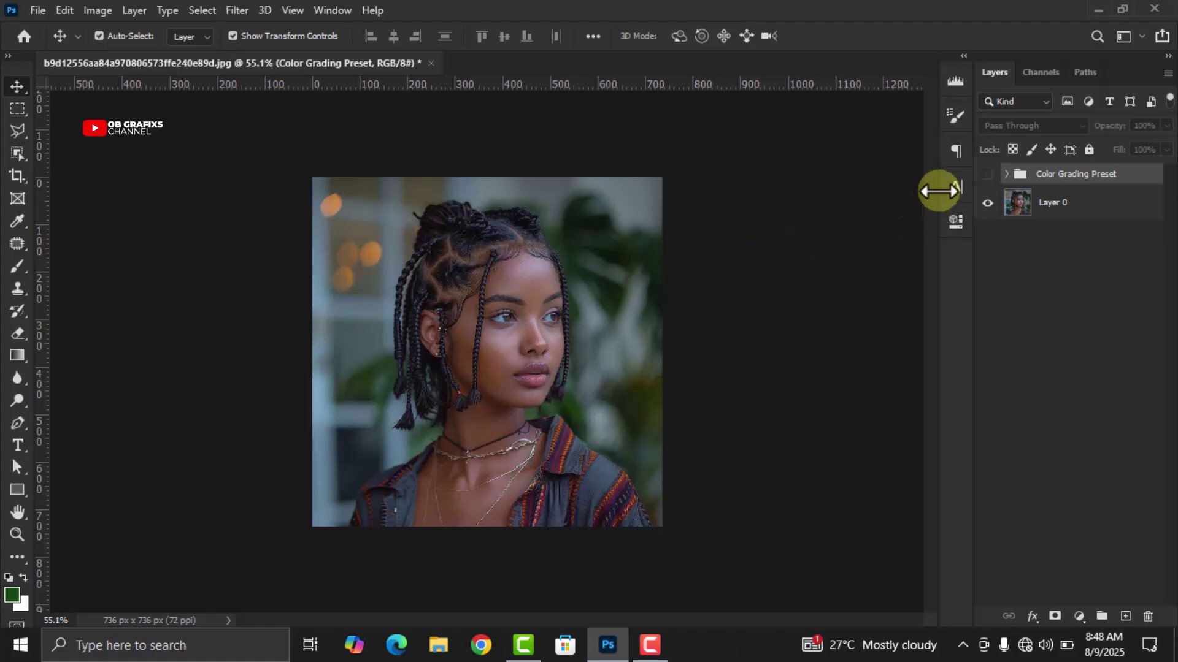
pyautogui.click(987, 176)
pyautogui.click(987, 175)
pyautogui.click(987, 176)
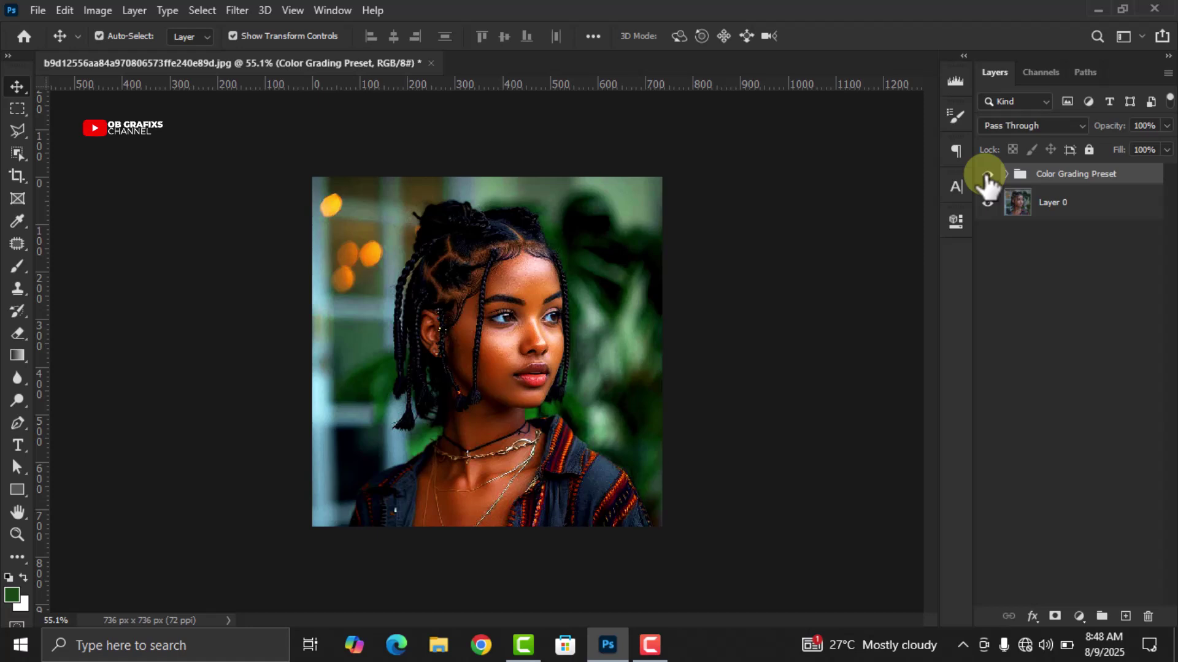
pyautogui.click(986, 176)
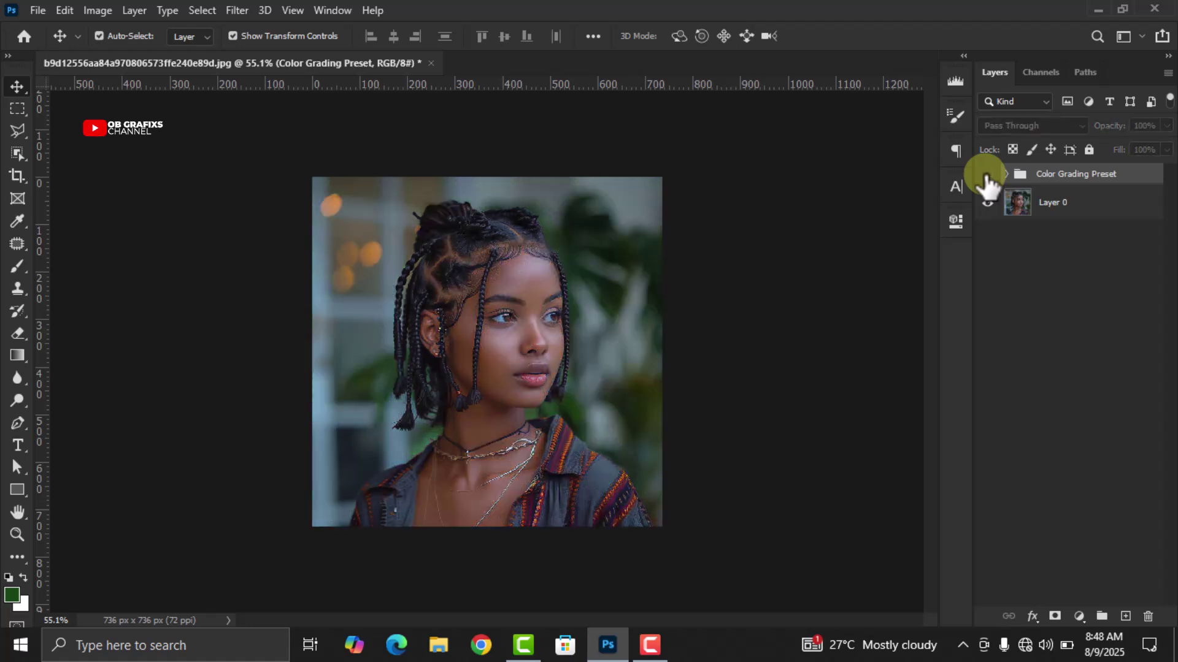
pyautogui.click(987, 176)
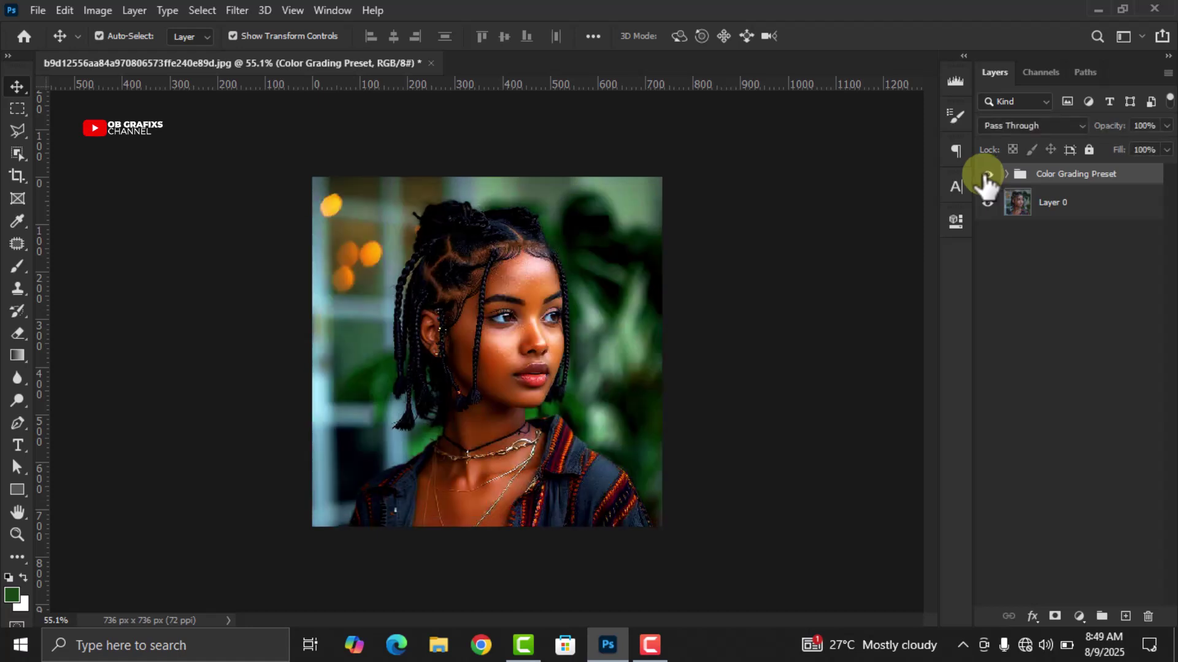